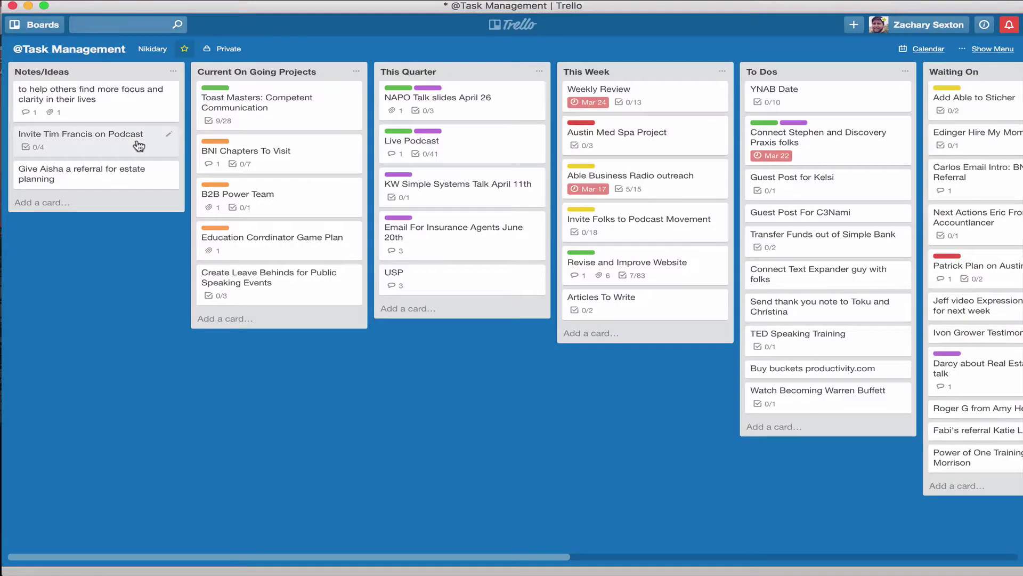
Step: Review the Speeches, Roles, Speaking Resources and weekly checklists on the Toast Masters: Competent Communication card, and close the card
scroll(138, 146, right, 3)
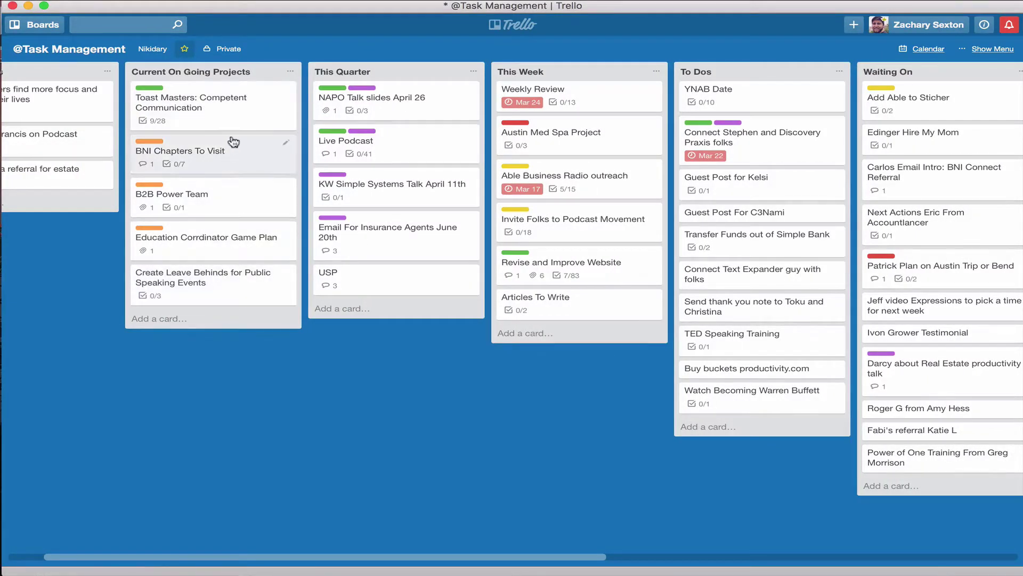
click(250, 104)
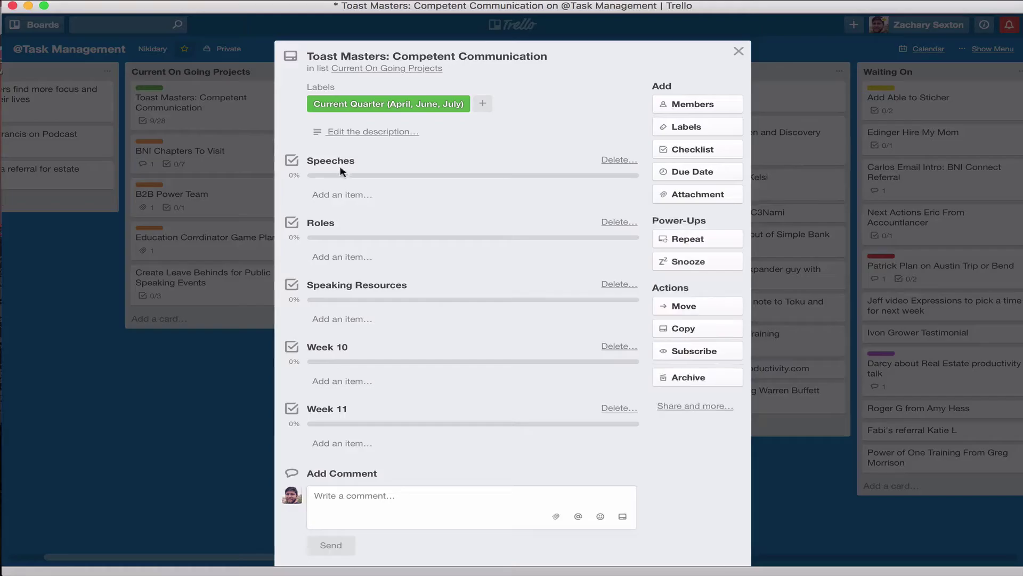
scroll(473, 239, down, 5)
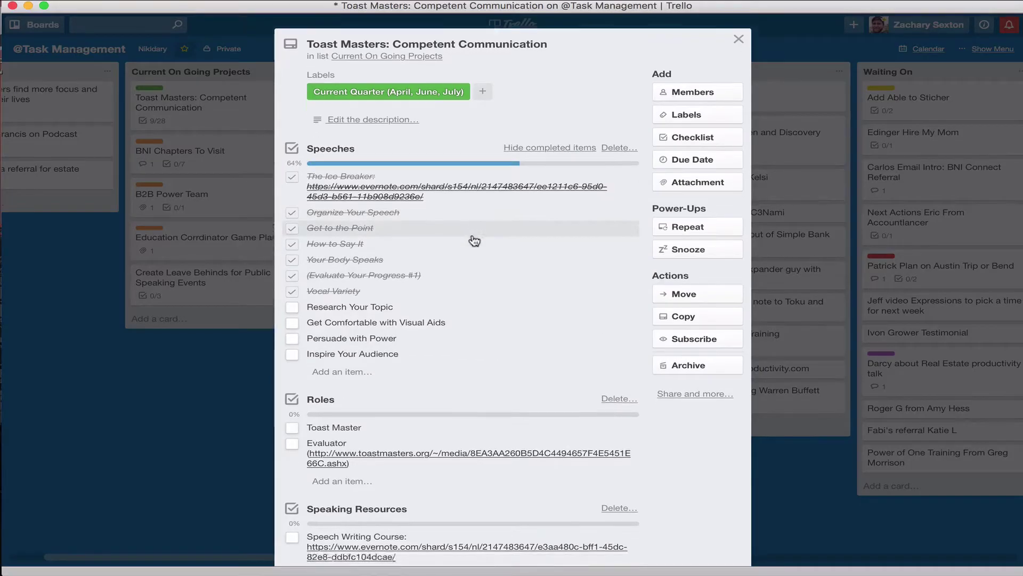
scroll(473, 241, down, 6)
scroll(473, 241, up, 7)
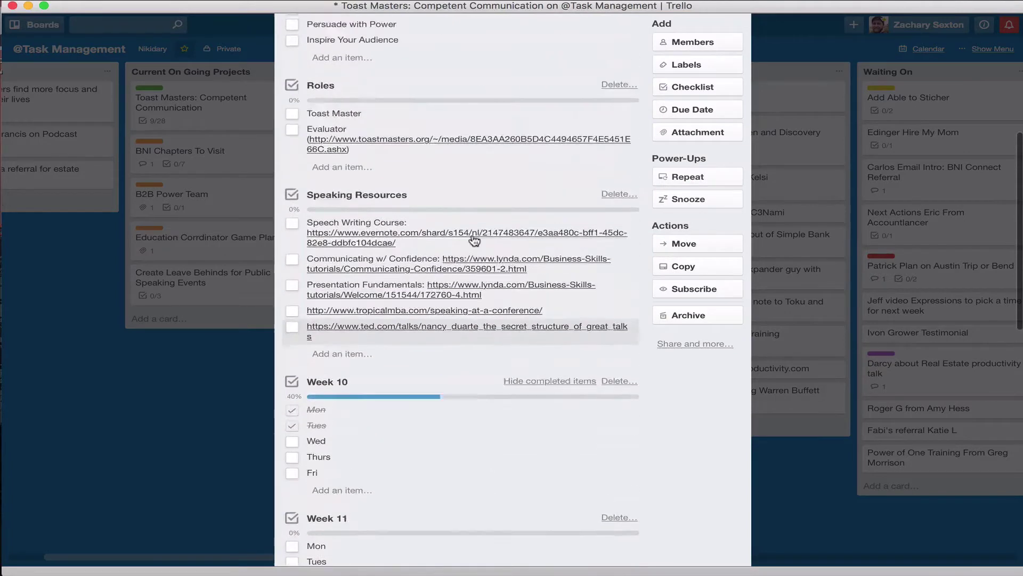
scroll(473, 241, up, 2)
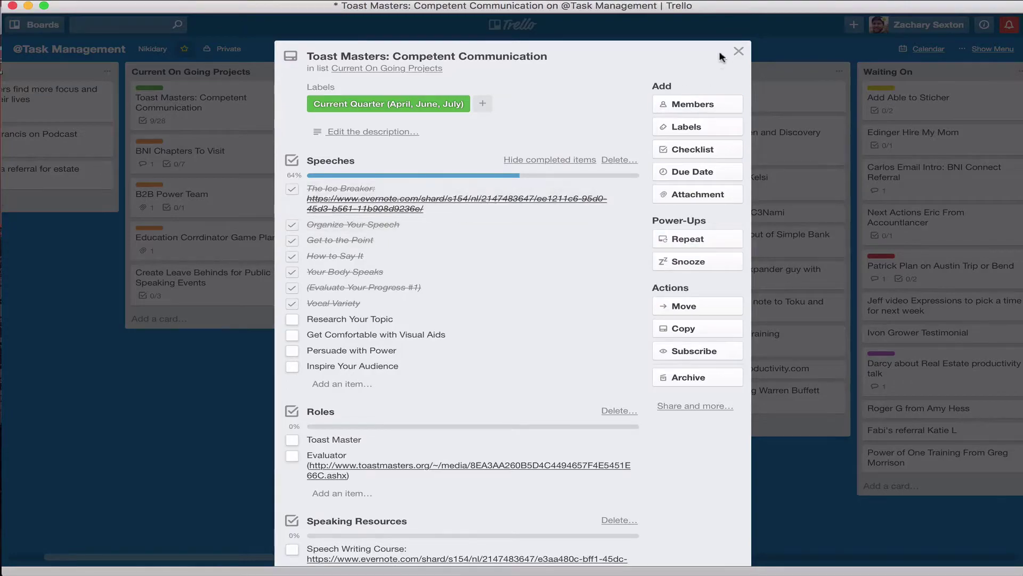
click(739, 51)
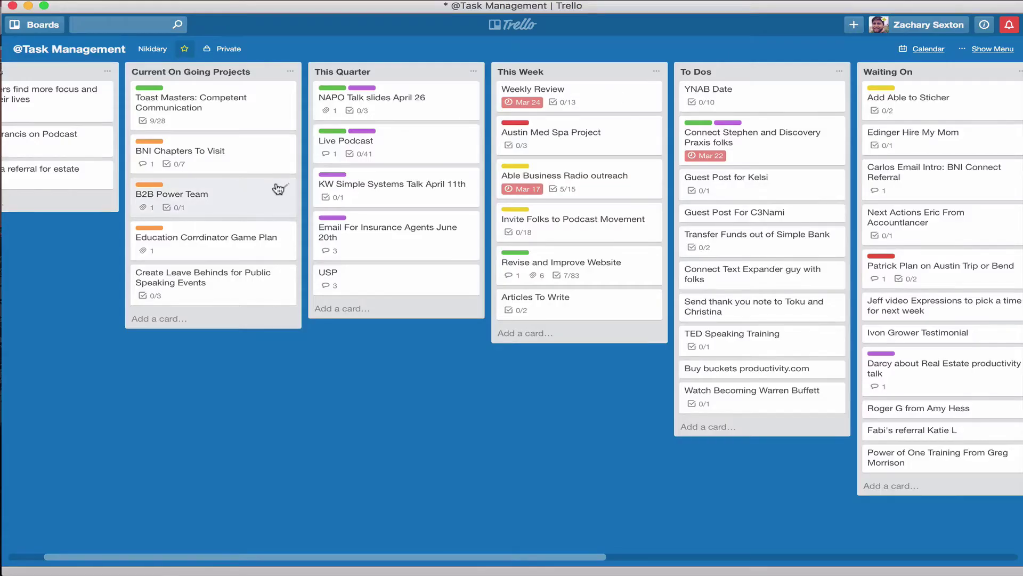
Step: Review the Next Actions, Potential Topics and Frame Work checklists on the Live Podcast card in This Quarter, and close it
scroll(277, 187, right, 5)
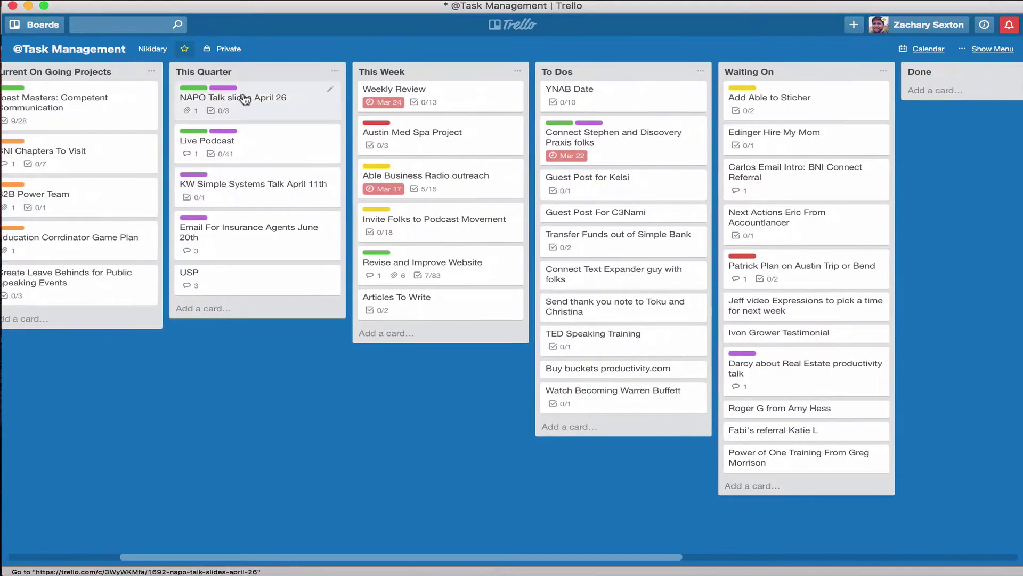
click(288, 160)
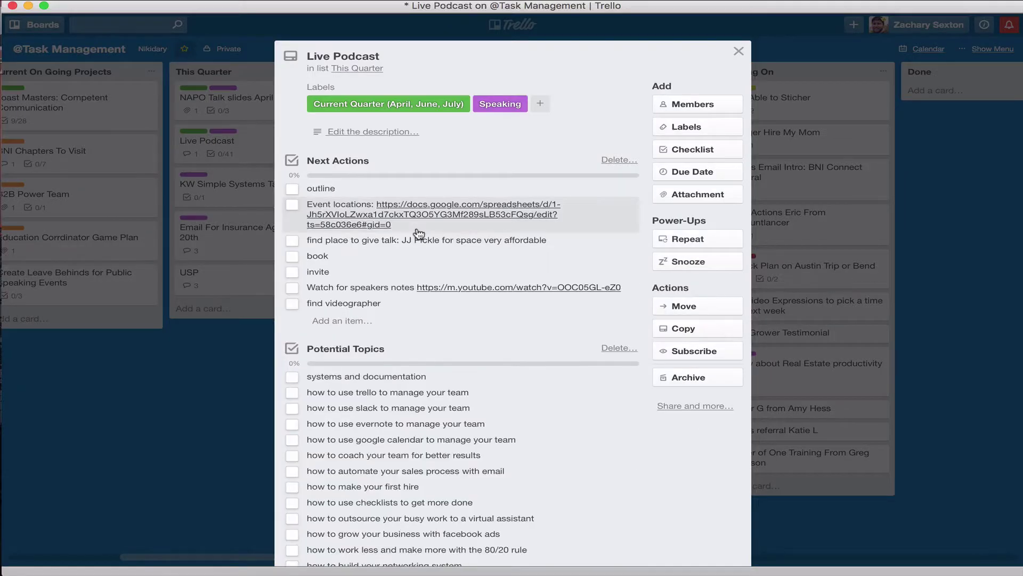
scroll(425, 236, down, 10)
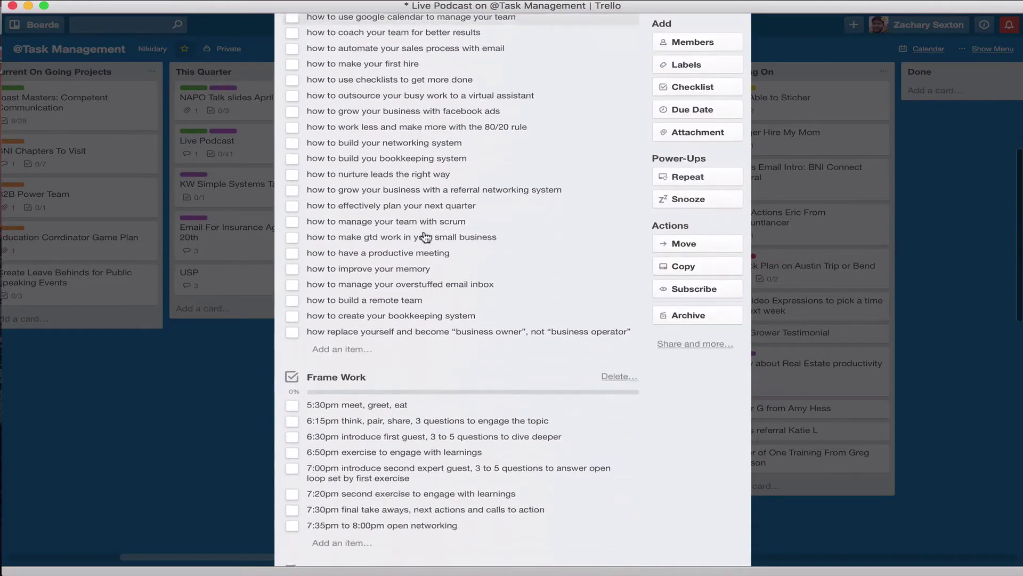
scroll(425, 236, up, 12)
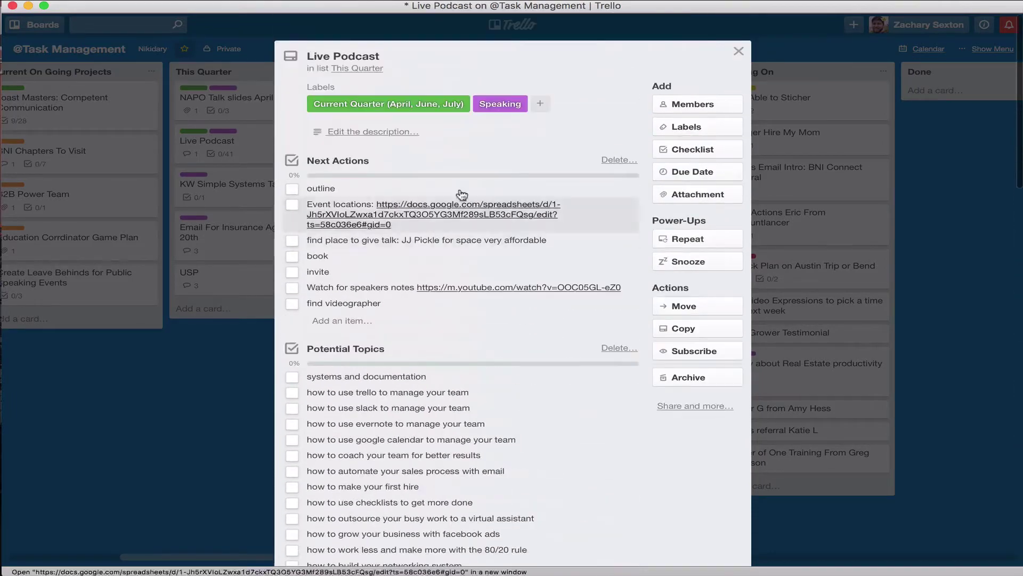
click(739, 51)
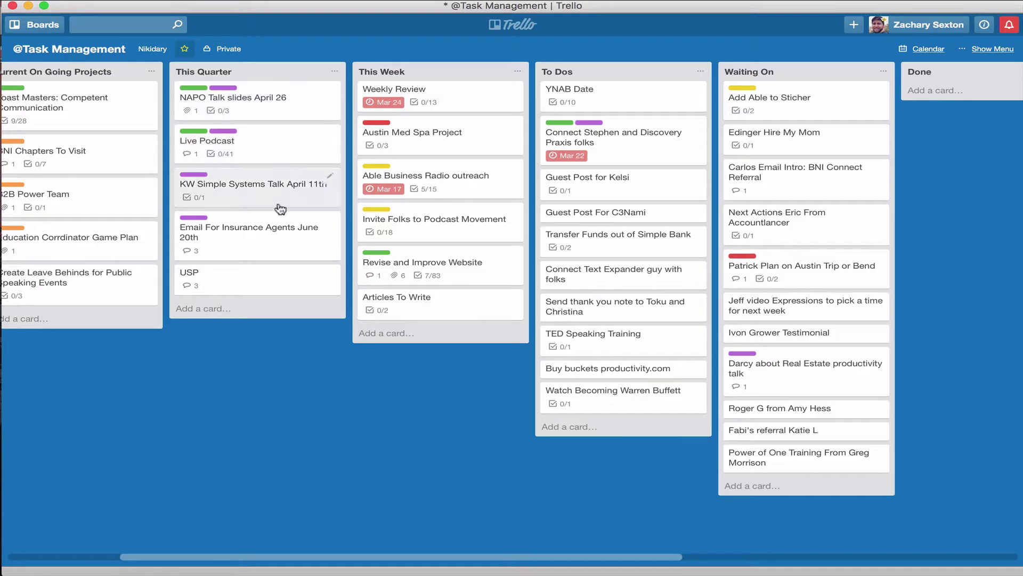
Step: Mark "Create a simple system for sharing on social media" complete on the Able Business Radio outreach card in This Week, and close the card
scroll(285, 136, right, 2)
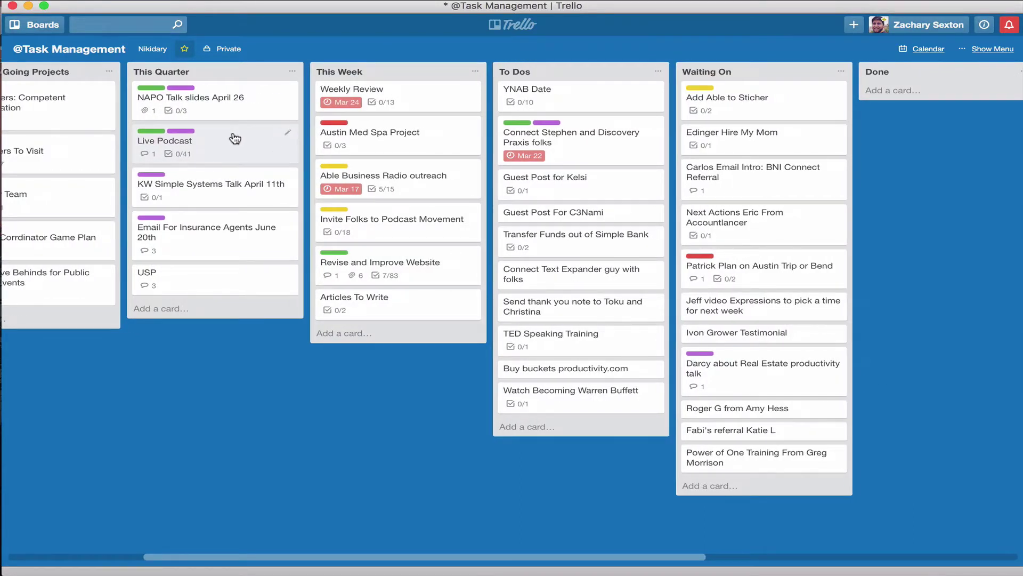
scroll(250, 171, right, 4)
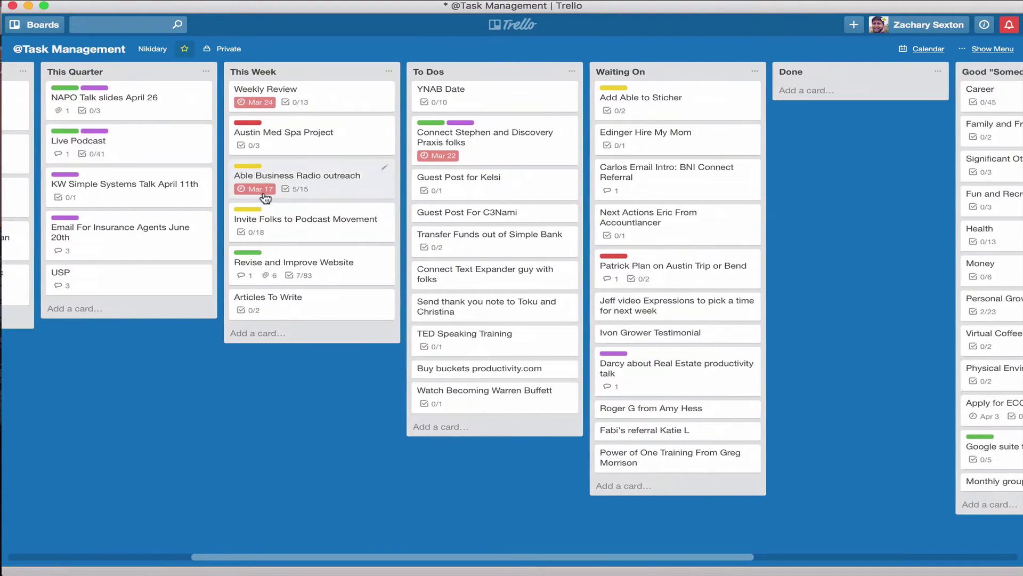
mouse_move(265, 198)
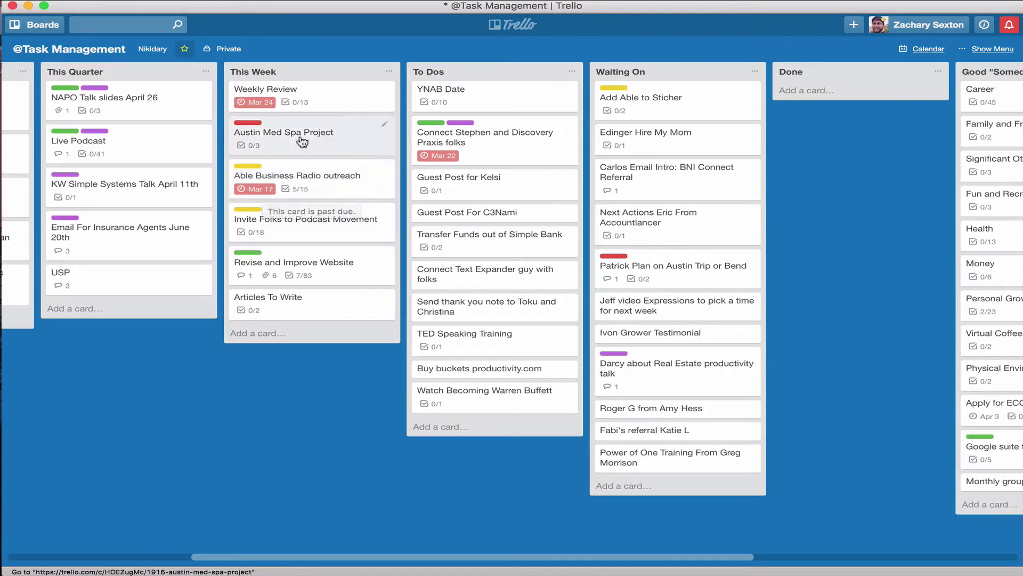
click(330, 180)
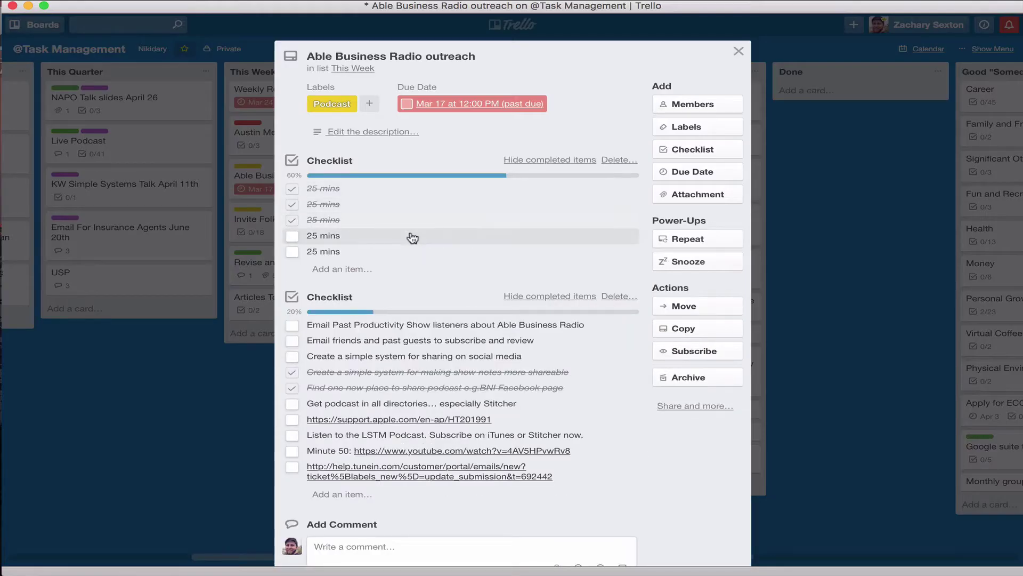
scroll(411, 237, down, 2)
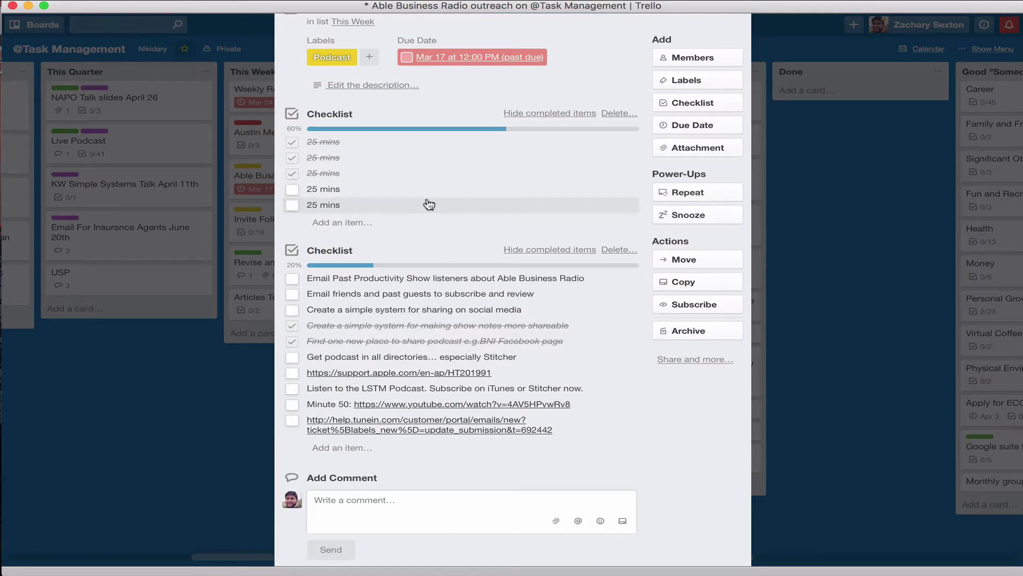
scroll(428, 203, down, 3)
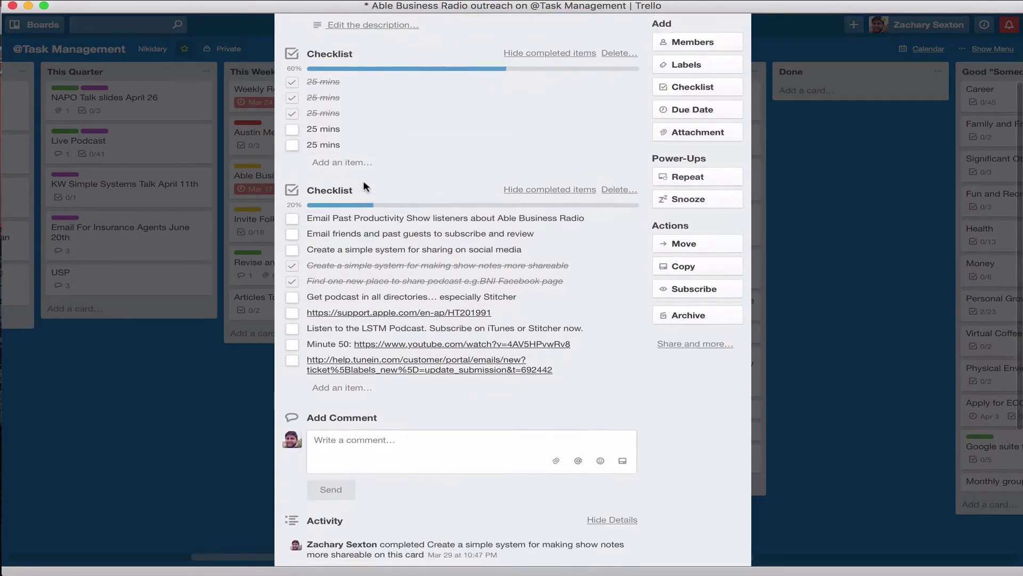
click(293, 250)
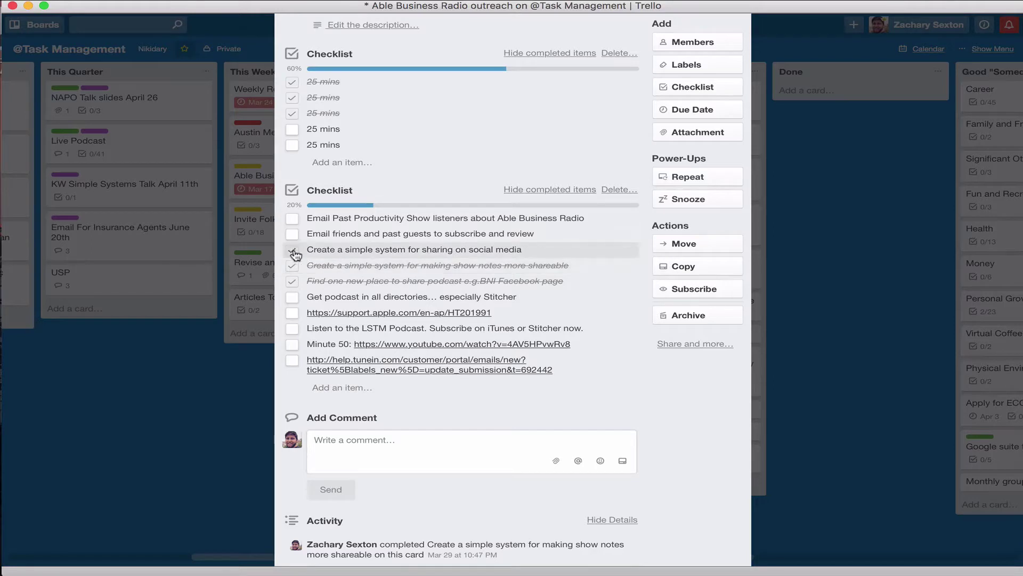
scroll(469, 268, down, 1)
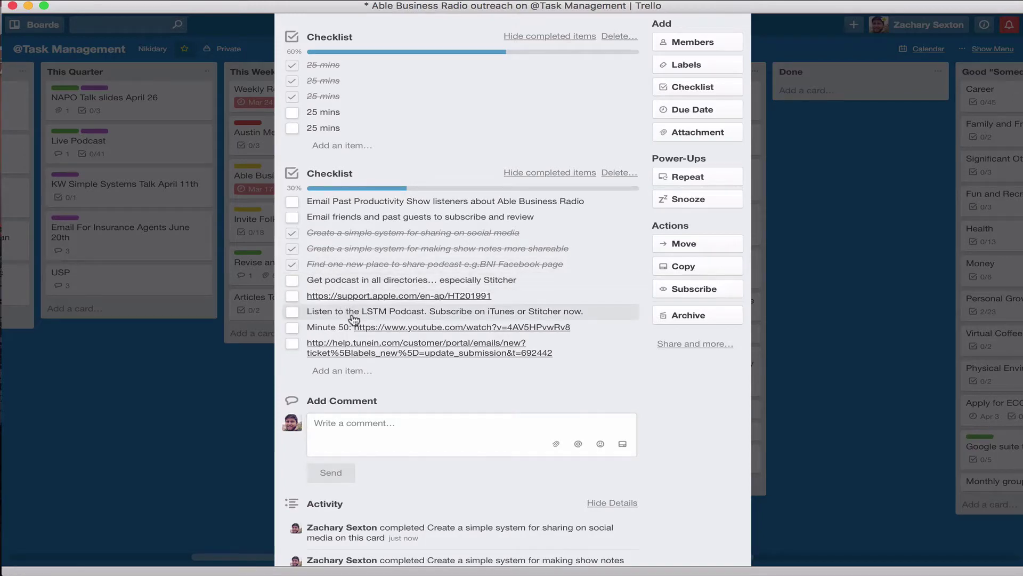
scroll(361, 303, up, 4)
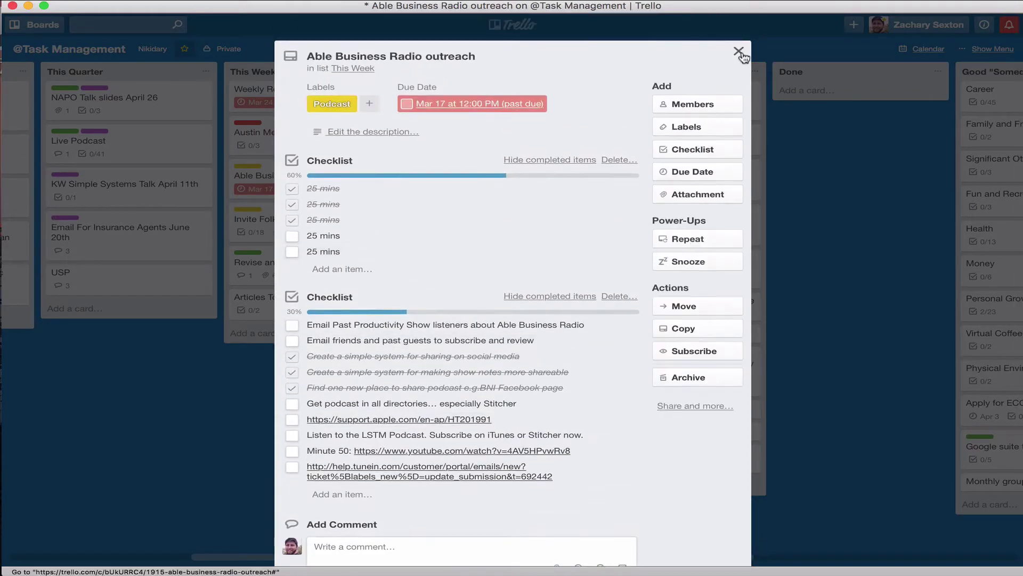
click(739, 52)
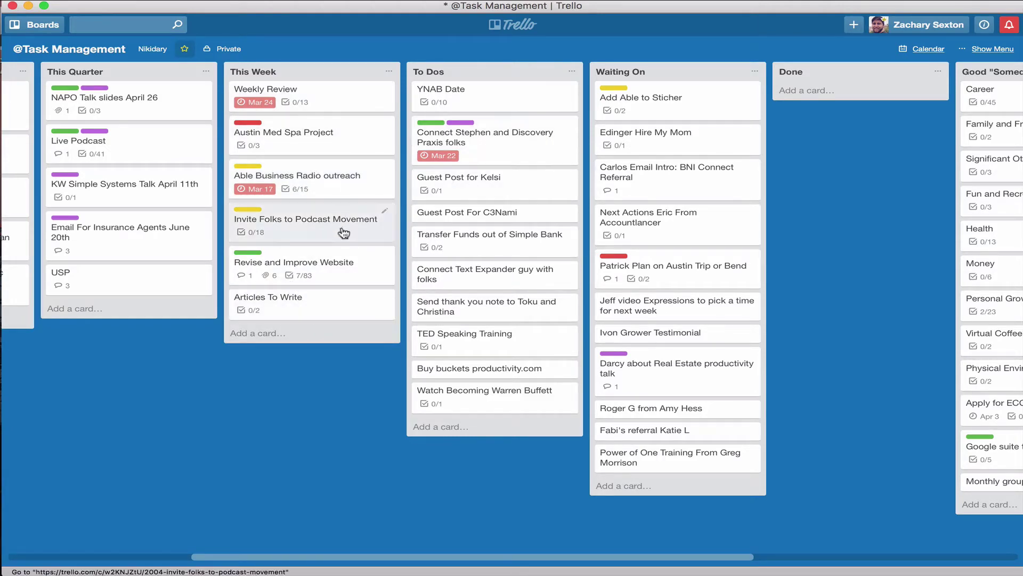
Step: Move the Articles To Write card to the end of This Quarter and Revise and Improve Website to the start of Waiting On
drag(322, 312, 235, 315)
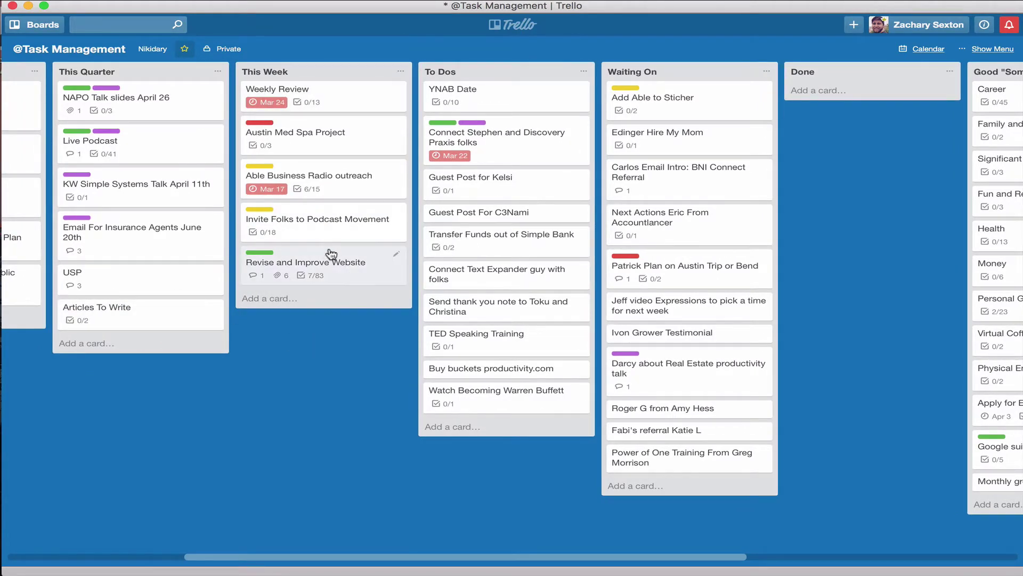
drag(320, 272, 687, 103)
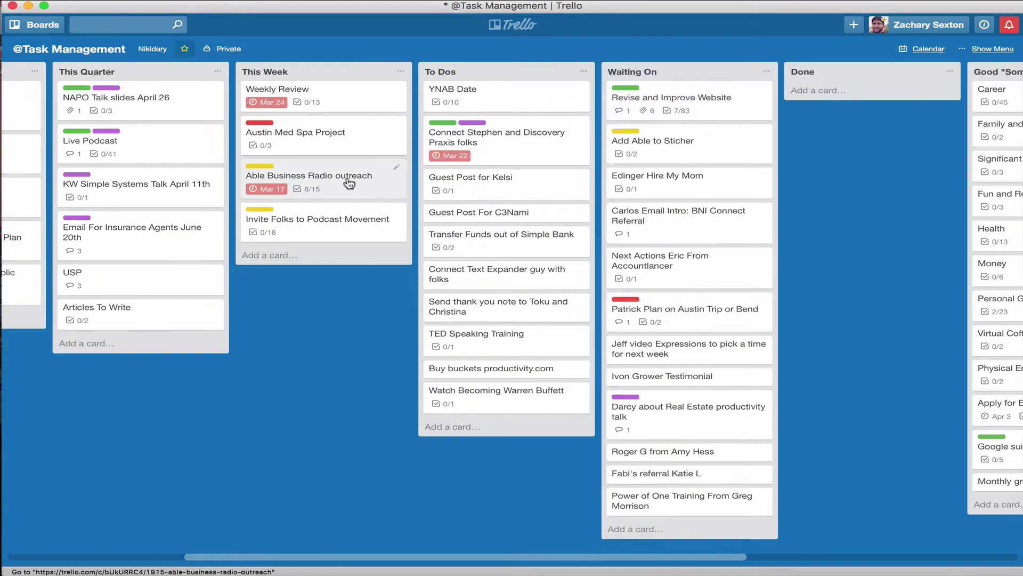
Step: Check the job description link on the Hire My Mom card in the Waiting On list, and close the card
scroll(463, 308, right, 3)
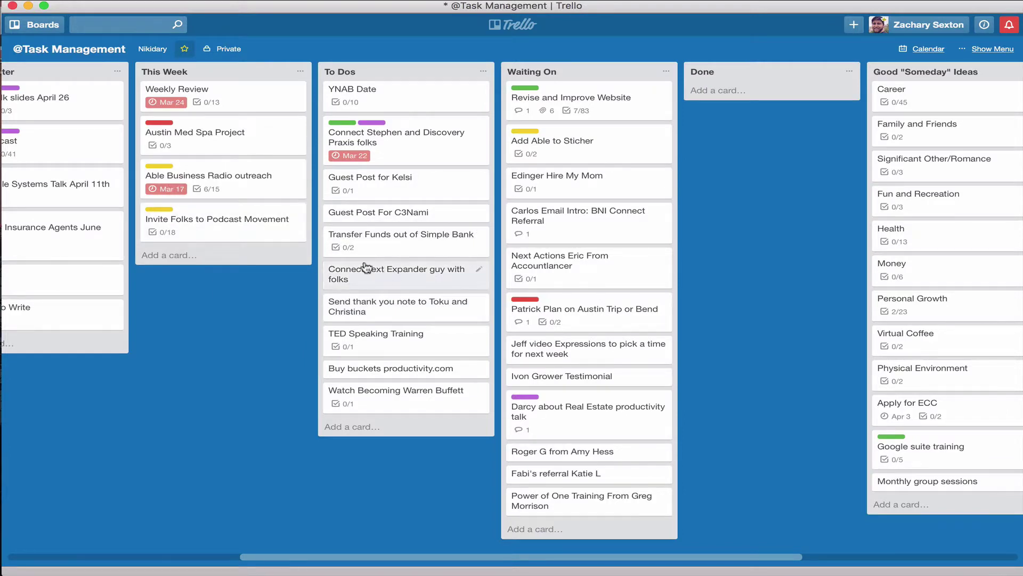
scroll(392, 304, right, 5)
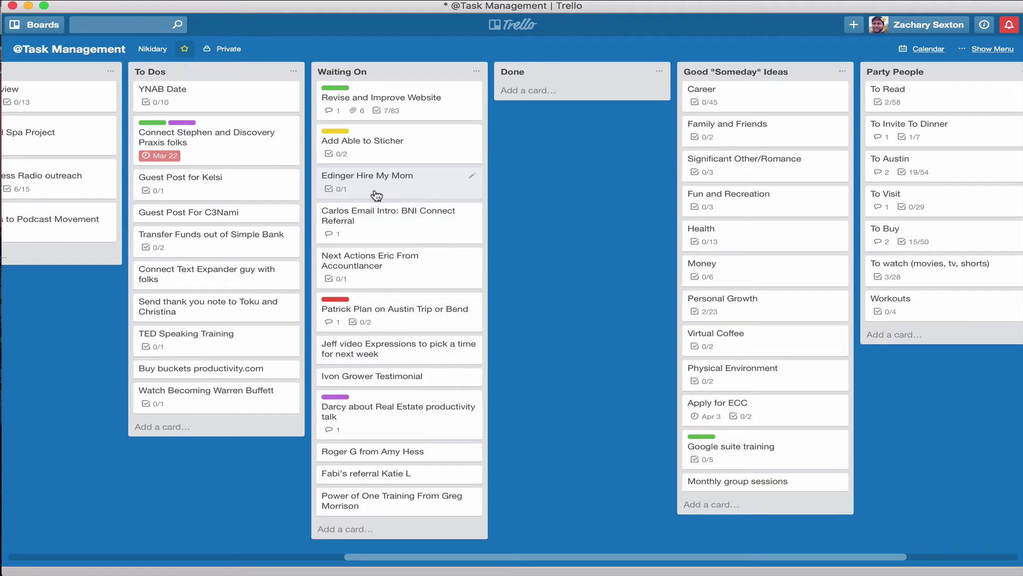
click(392, 187)
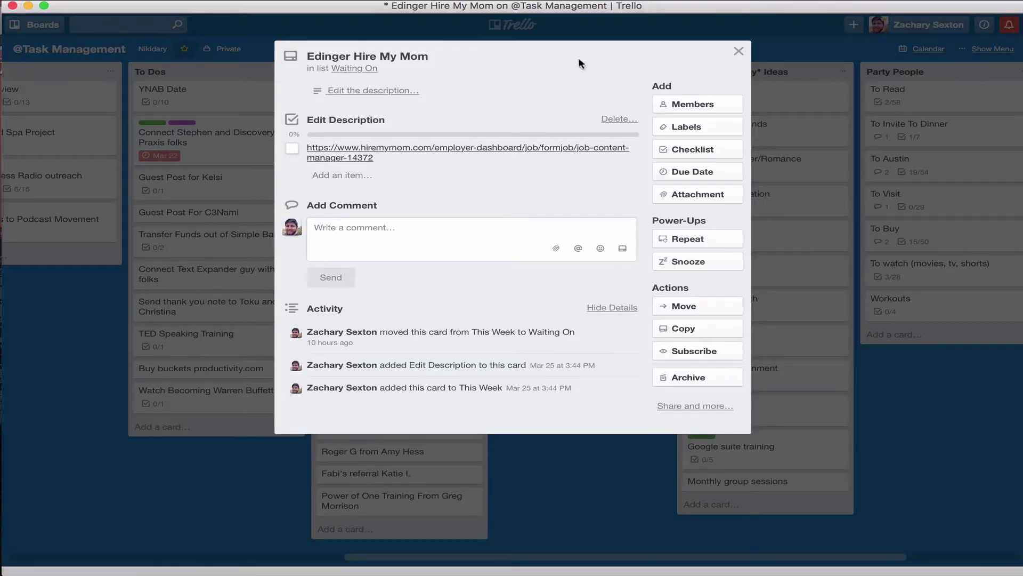
click(739, 52)
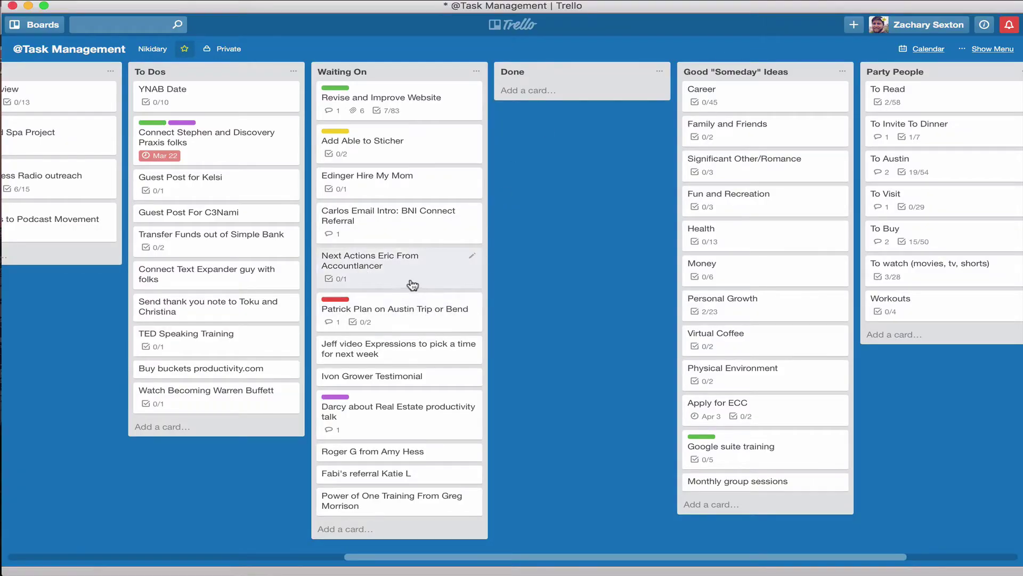
Step: Review the Network, Hire an assistant and Business checklists on the Career card in Good "Someday" Ideas, and close the card
scroll(442, 282, right, 5)
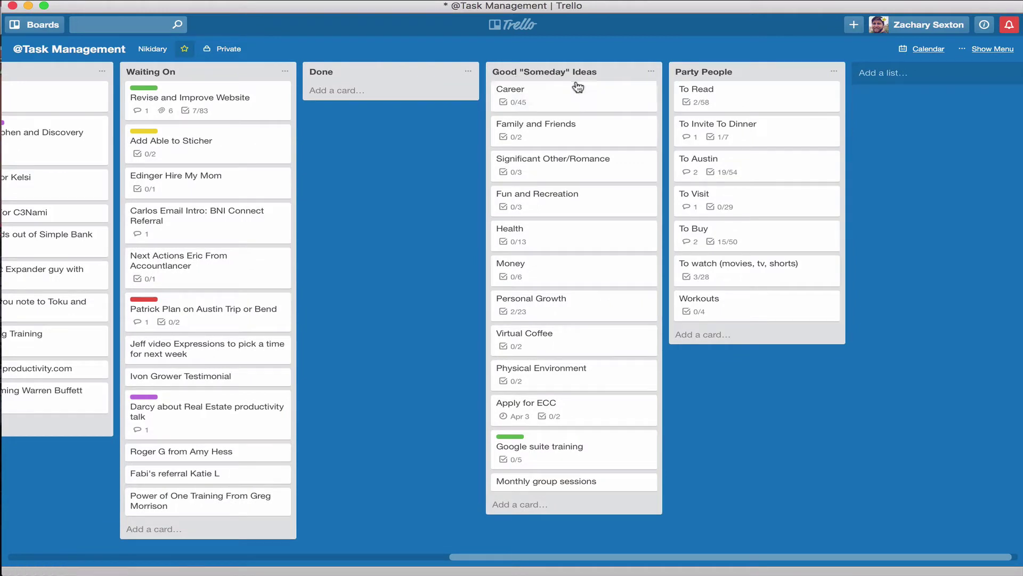
scroll(558, 123, right, 1)
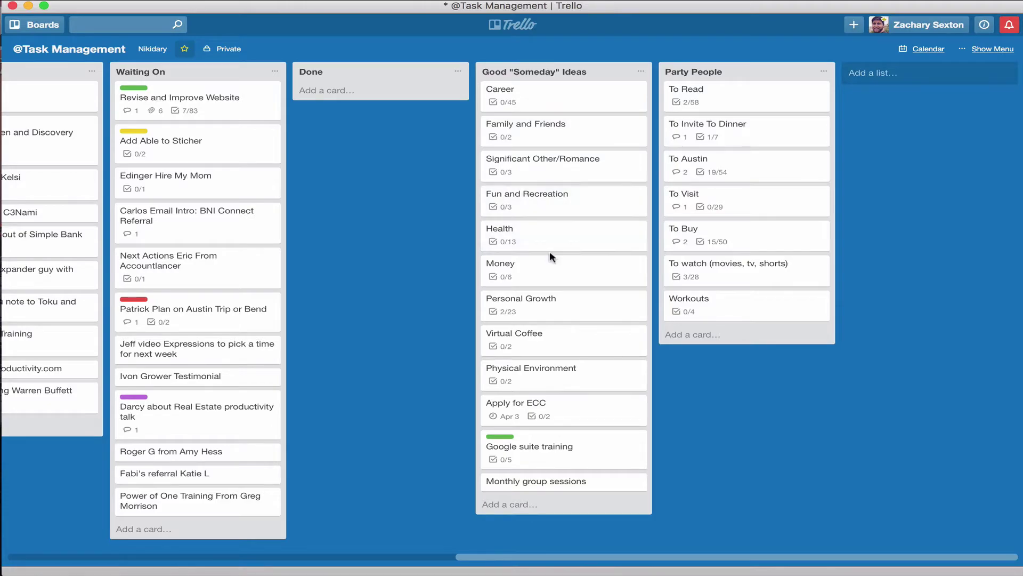
click(552, 110)
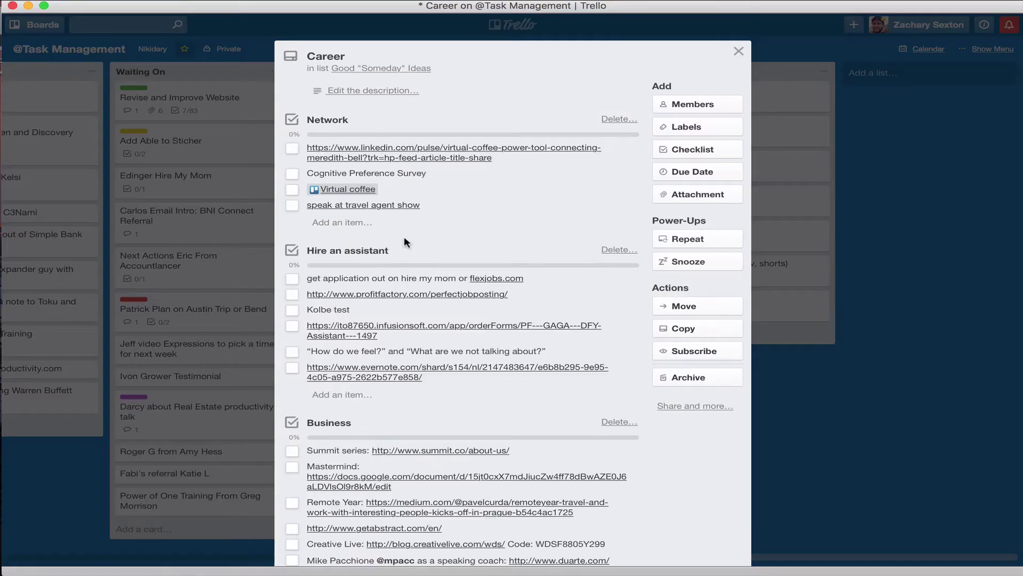
scroll(406, 236, down, 2)
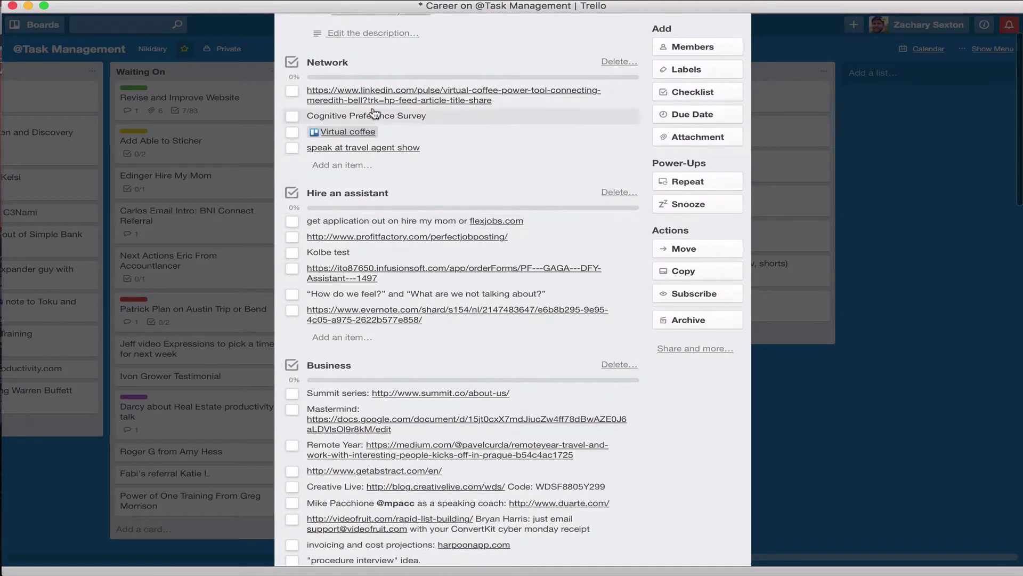
scroll(356, 204, down, 1)
scroll(356, 203, up, 3)
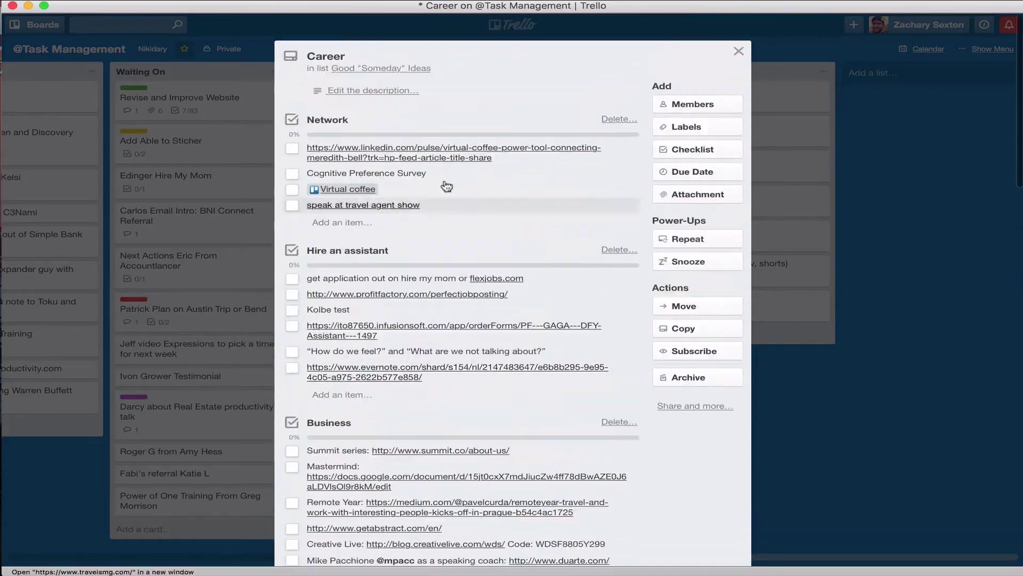
click(738, 52)
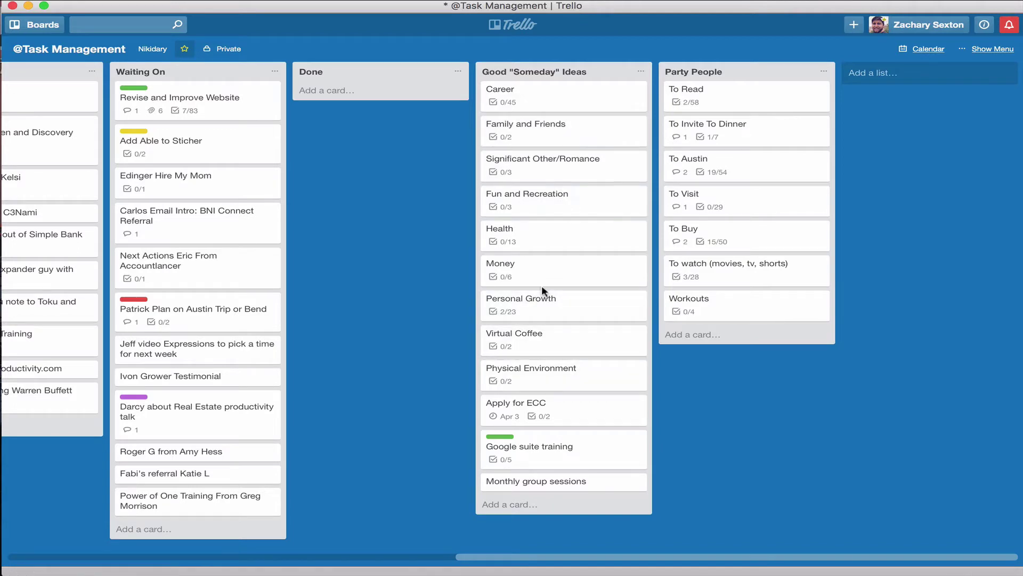
Step: Reopen the Career card and look through its longer list of ideas down to the Places To Guest Blog checklist
click(574, 104)
scroll(426, 159, down, 5)
scroll(385, 107, down, 10)
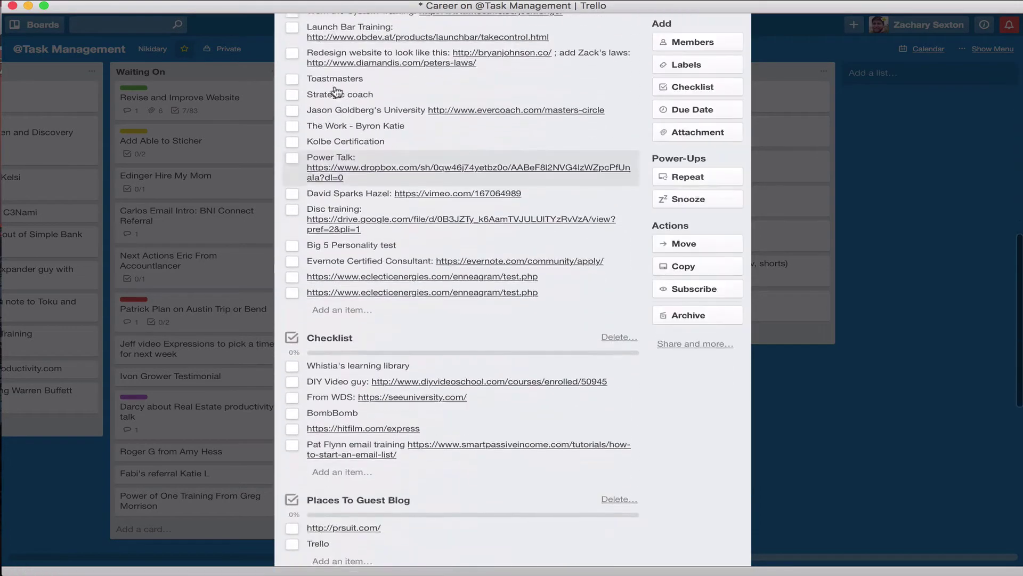
scroll(388, 168, up, 15)
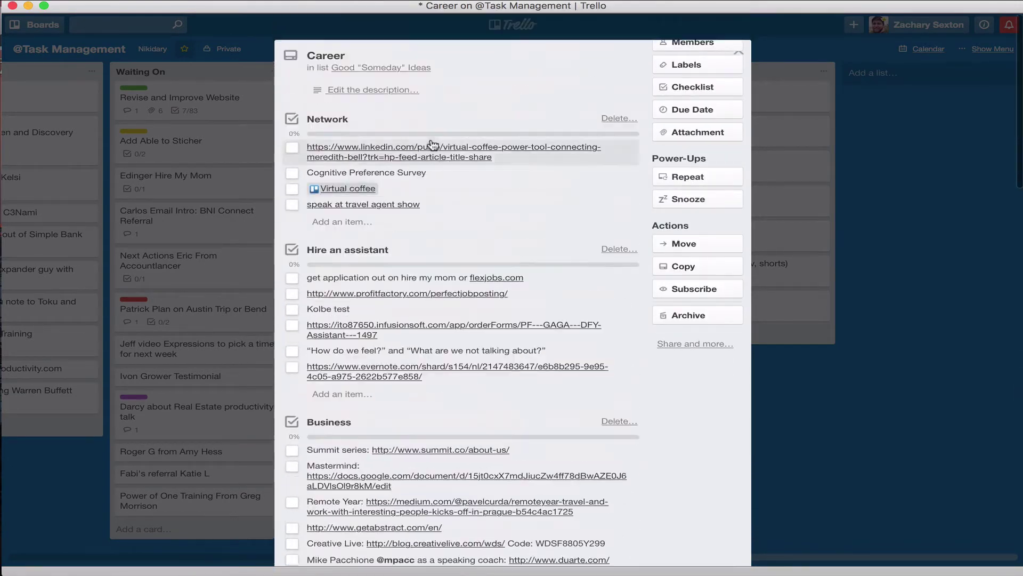
Step: Close the Career card, look through the reading checklists on the To Read card in Party People, and close it
click(739, 51)
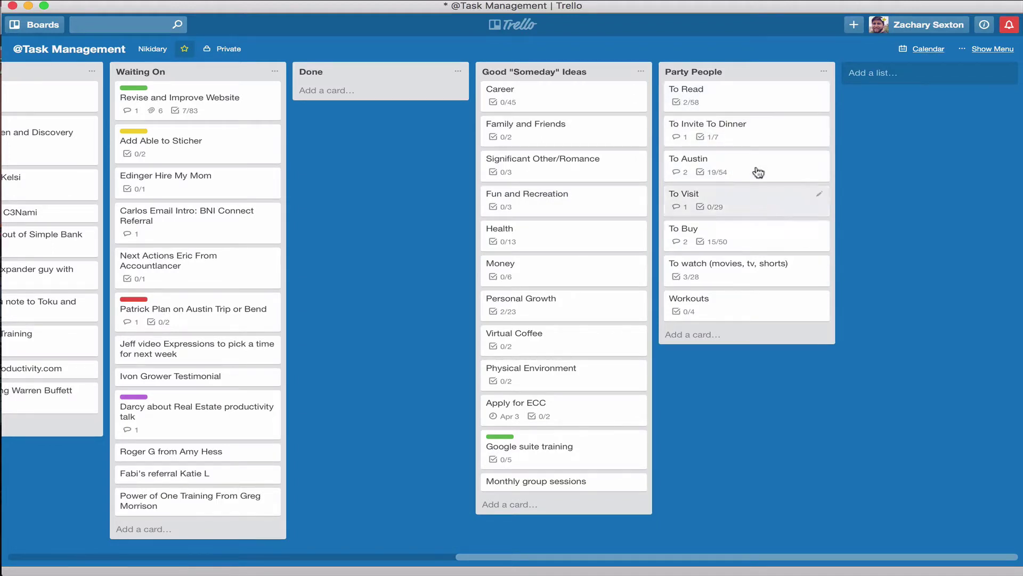
click(726, 92)
scroll(530, 213, down, 15)
scroll(536, 221, up, 4)
scroll(537, 223, up, 15)
click(741, 50)
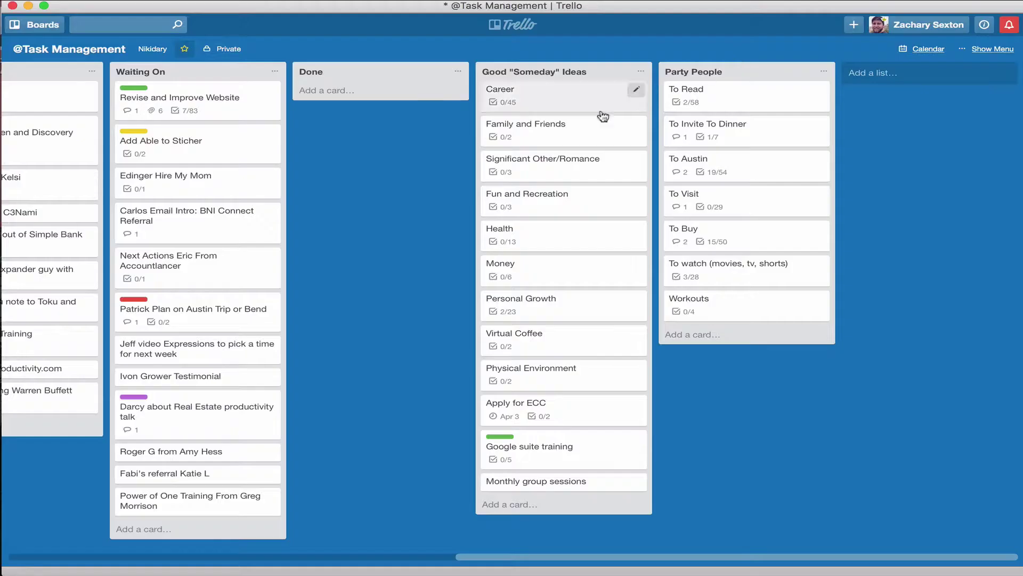
Step: Look across the board's lists, then examine the Weekly Review card's checklist in This Week and close the card
scroll(388, 170, left, 15)
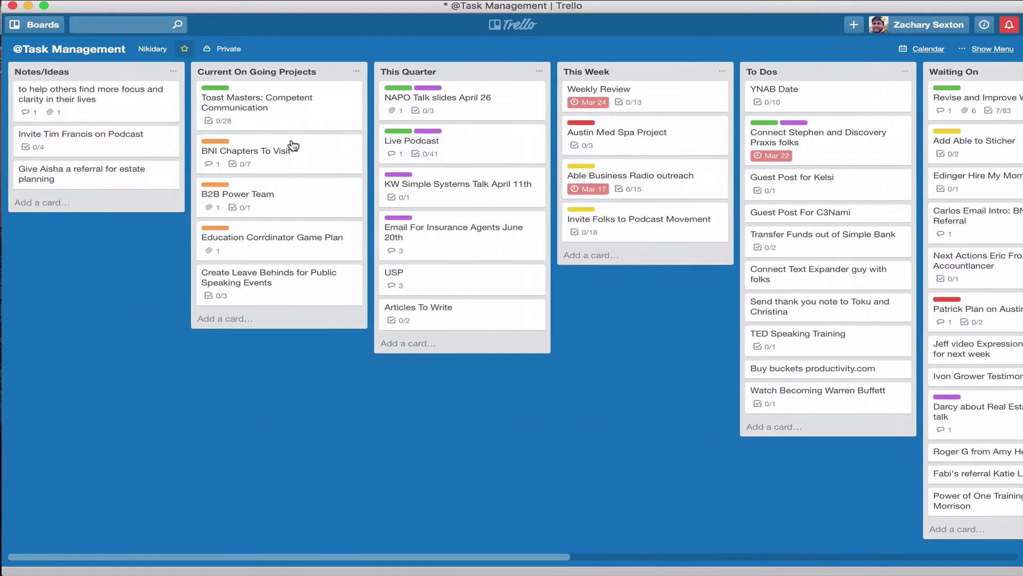
scroll(299, 144, right, 8)
scroll(306, 145, right, 4)
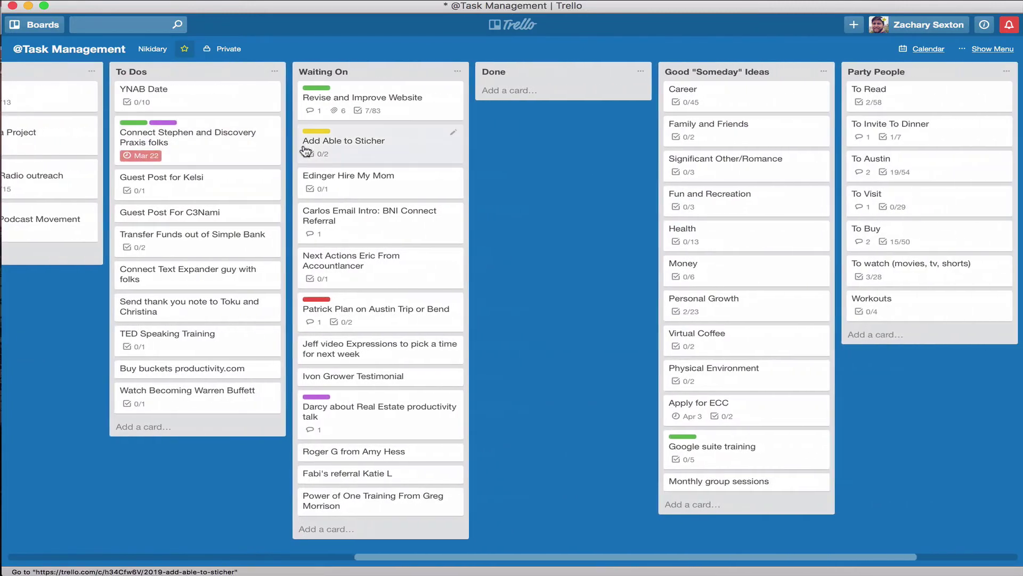
scroll(308, 149, left, 11)
scroll(330, 149, left, 1)
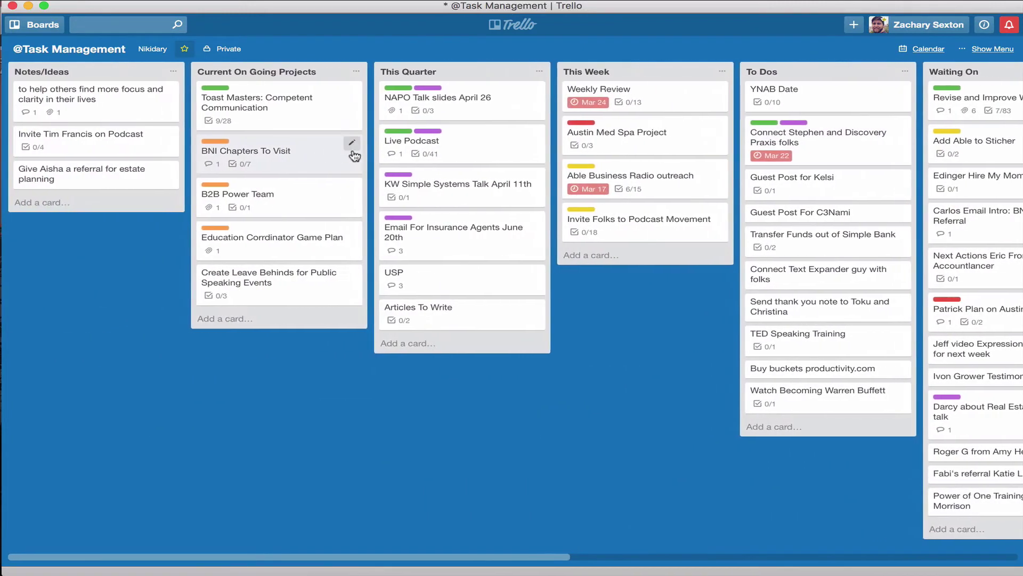
scroll(354, 155, right, 7)
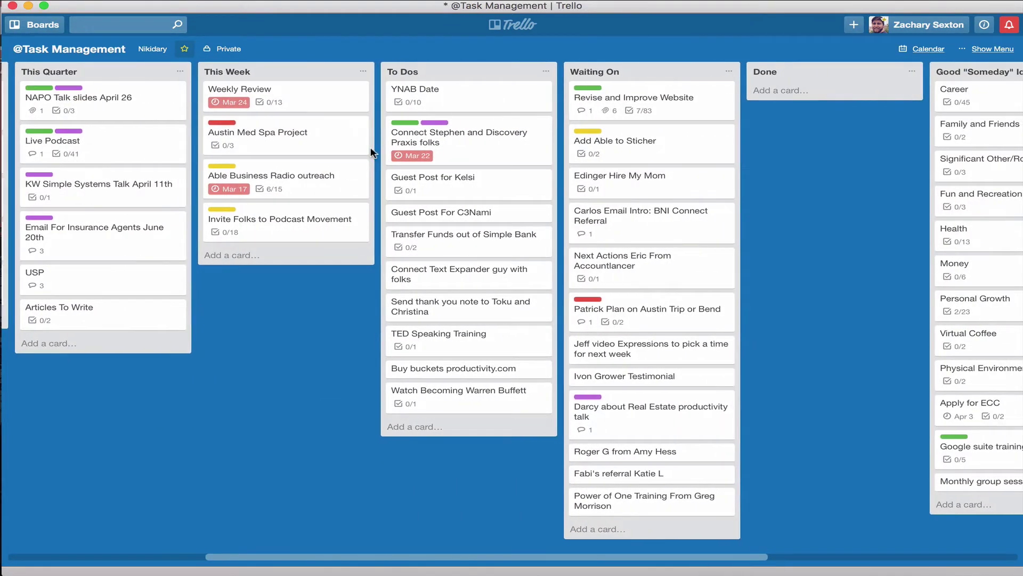
click(266, 96)
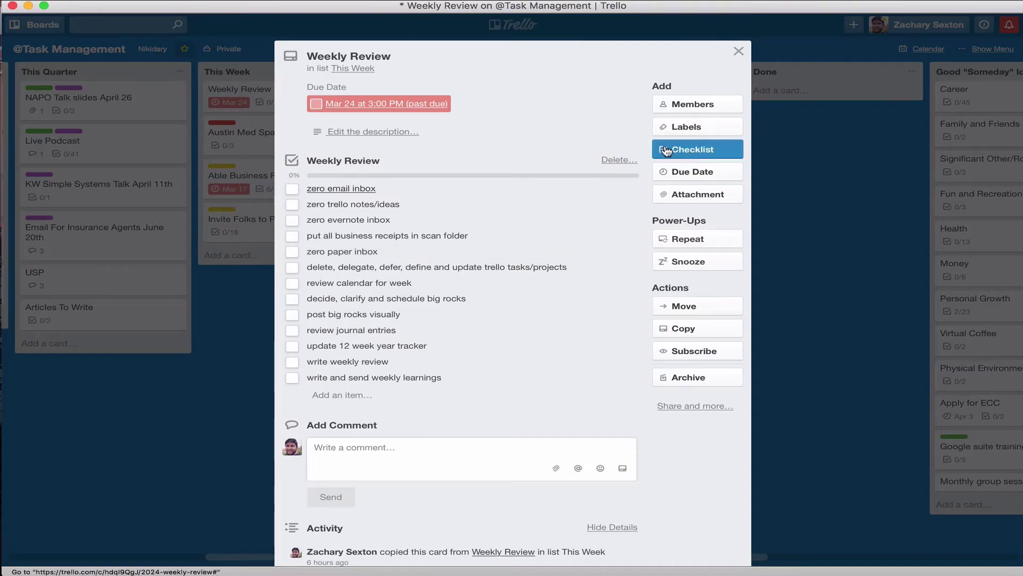
click(738, 51)
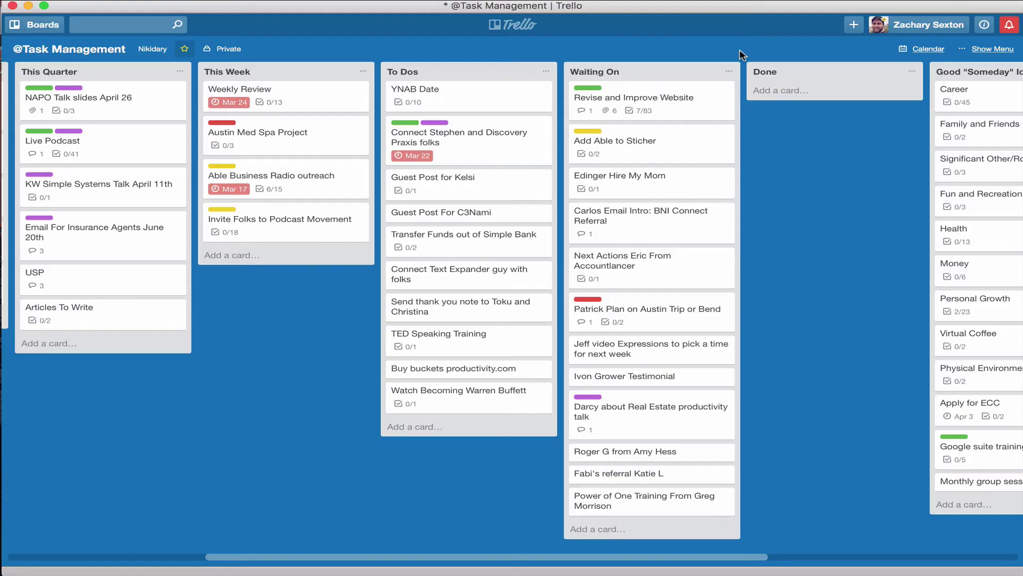
Step: Browse the board's available Power-Ups, including Calendar, Card Repeater and Card Snooze, and close the listing
click(992, 48)
click(867, 187)
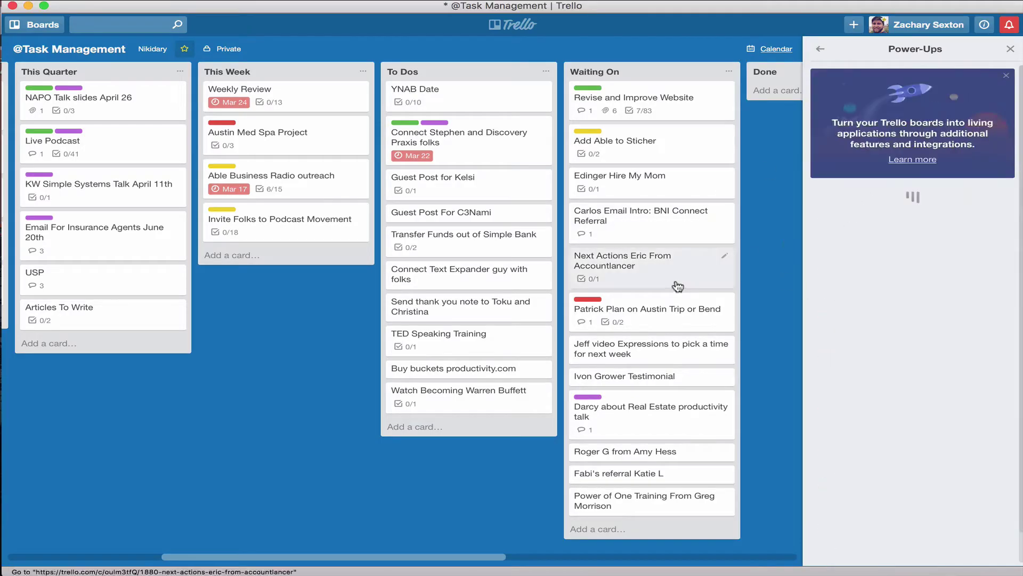
scroll(918, 323, down, 6)
scroll(918, 321, down, 15)
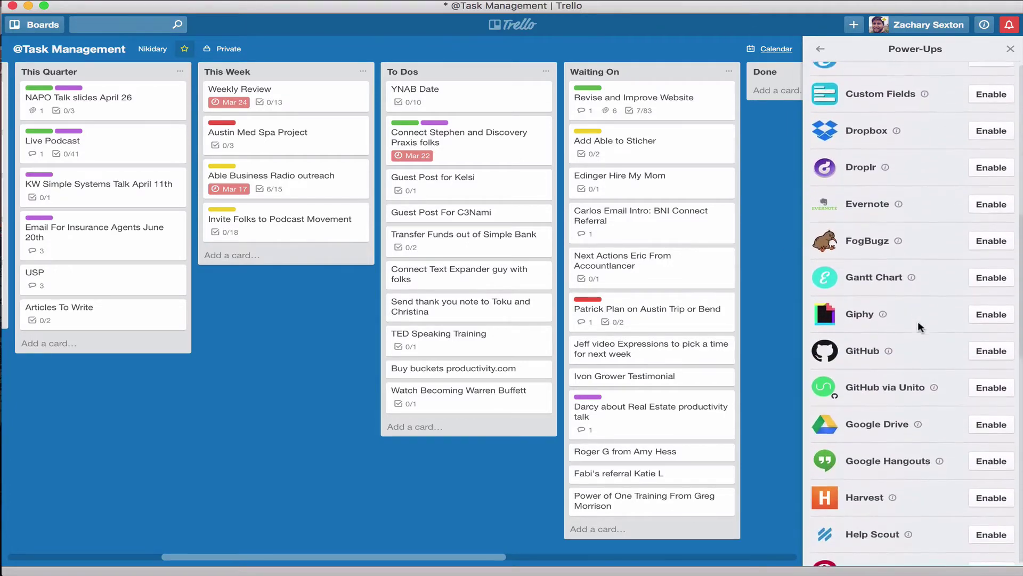
scroll(918, 321, up, 20)
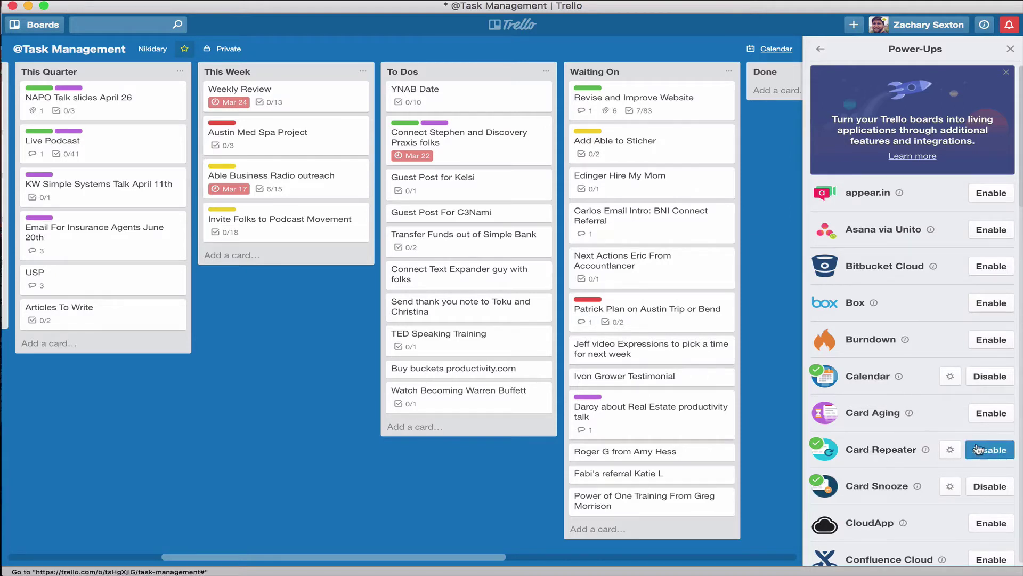
click(1011, 49)
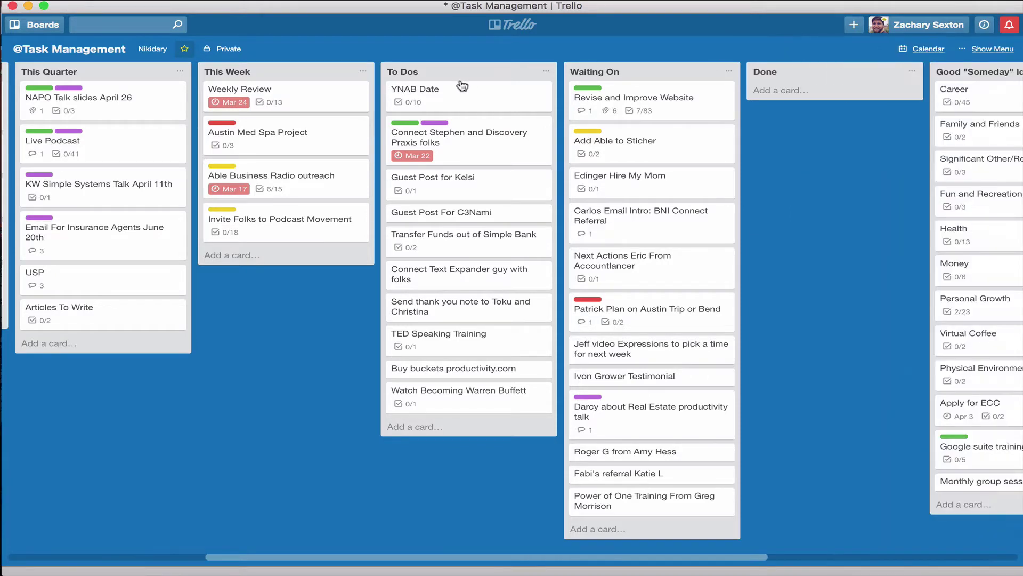
Step: Mark zero email inbox as complete in the Weekly Review card's checklist and close the card
click(320, 102)
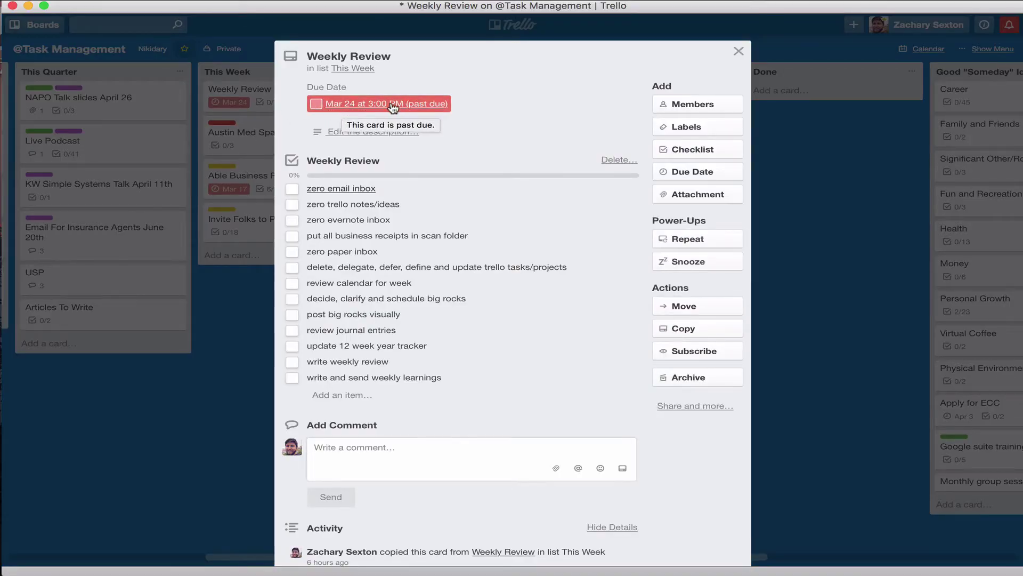
scroll(516, 155, down, 2)
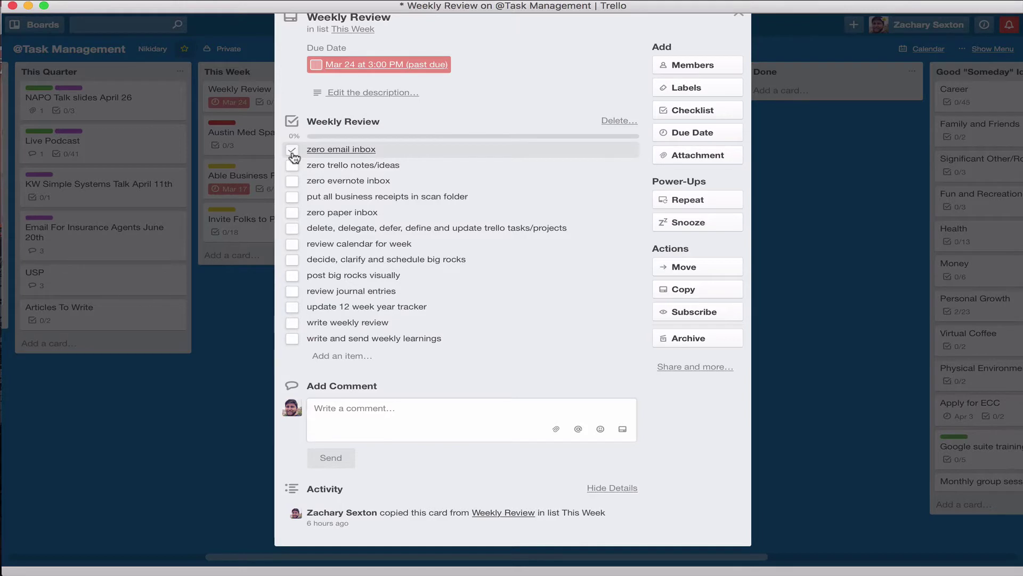
click(292, 151)
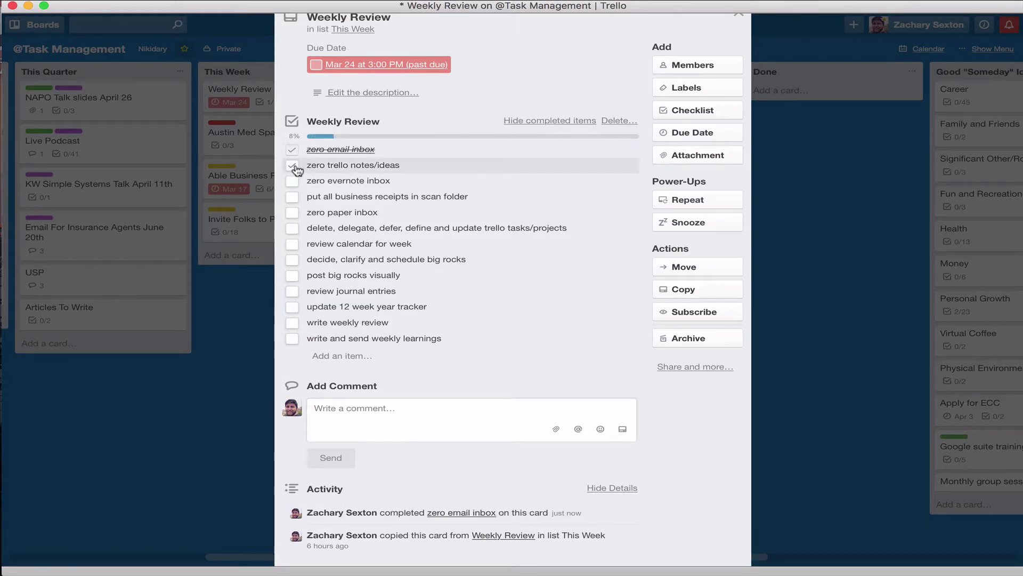
scroll(523, 126, up, 2)
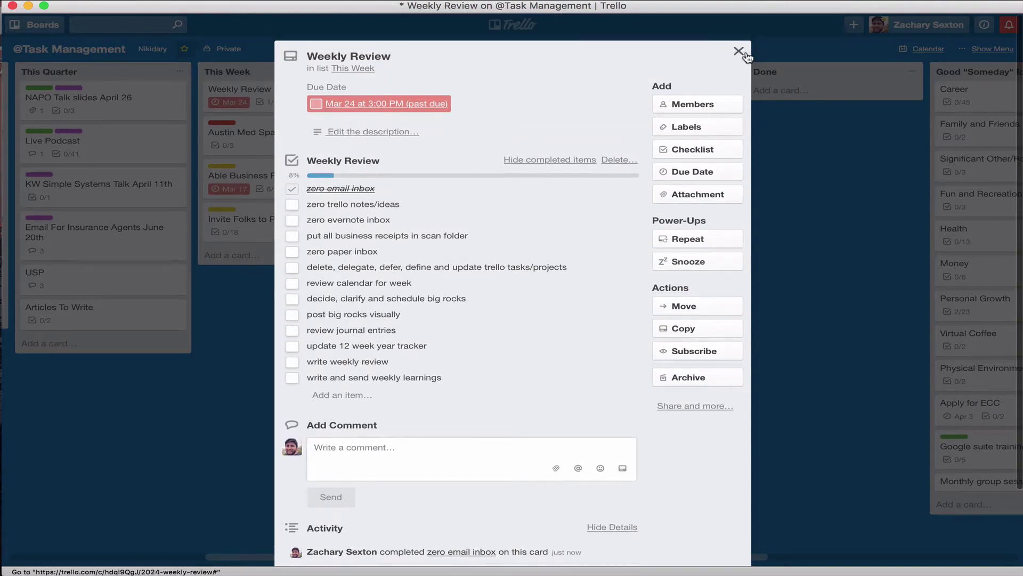
click(740, 51)
Step: Move the estate planning referral card from Notes/Ideas to To Dos, directly below YNAB Date
scroll(348, 131, left, 5)
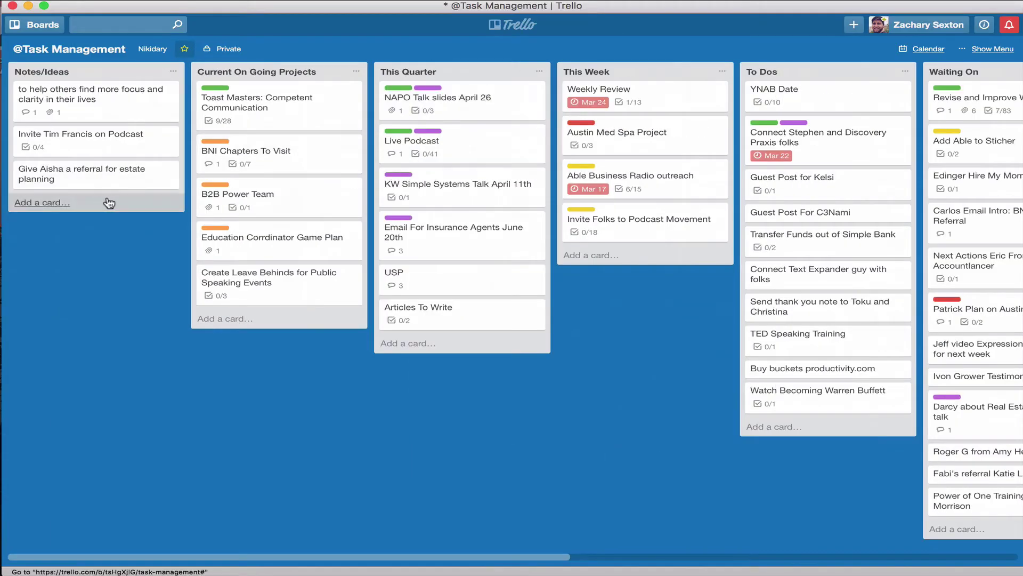
drag(85, 170, 783, 113)
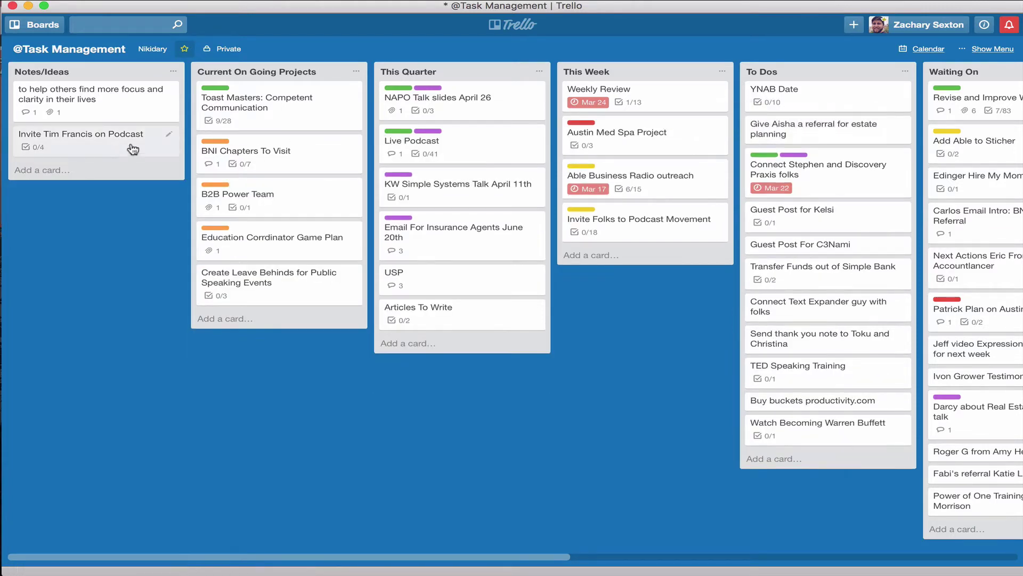
Step: Move the podcast guest invitation card from Notes/Ideas to the Idea Backlog list on the Able Business Radio board
click(168, 137)
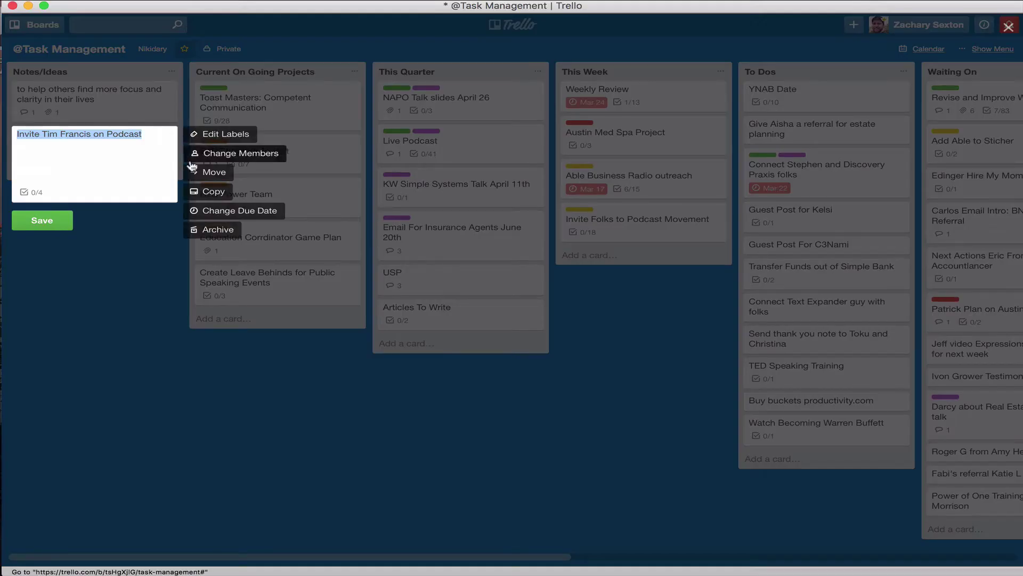
click(208, 172)
click(274, 228)
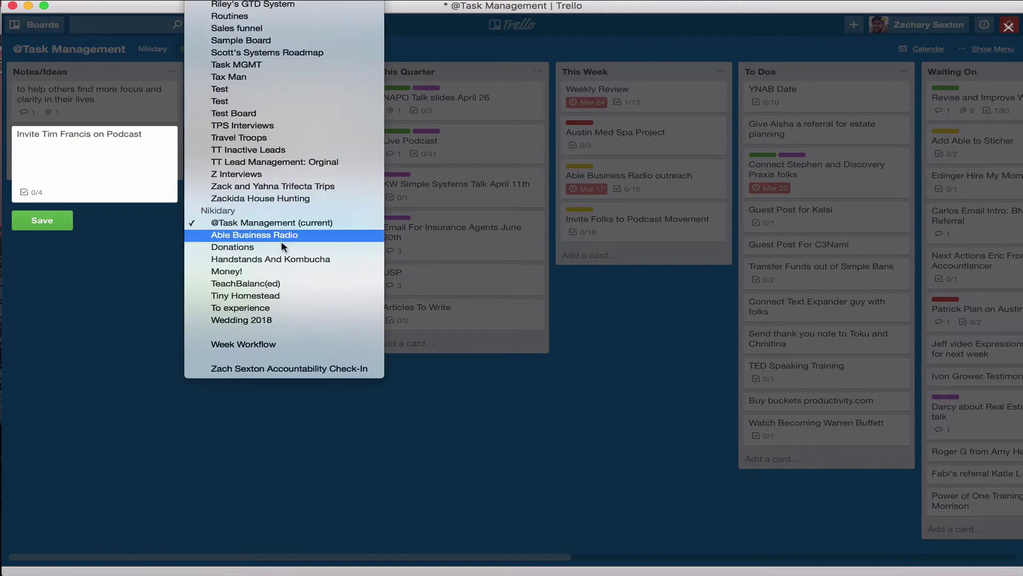
click(292, 236)
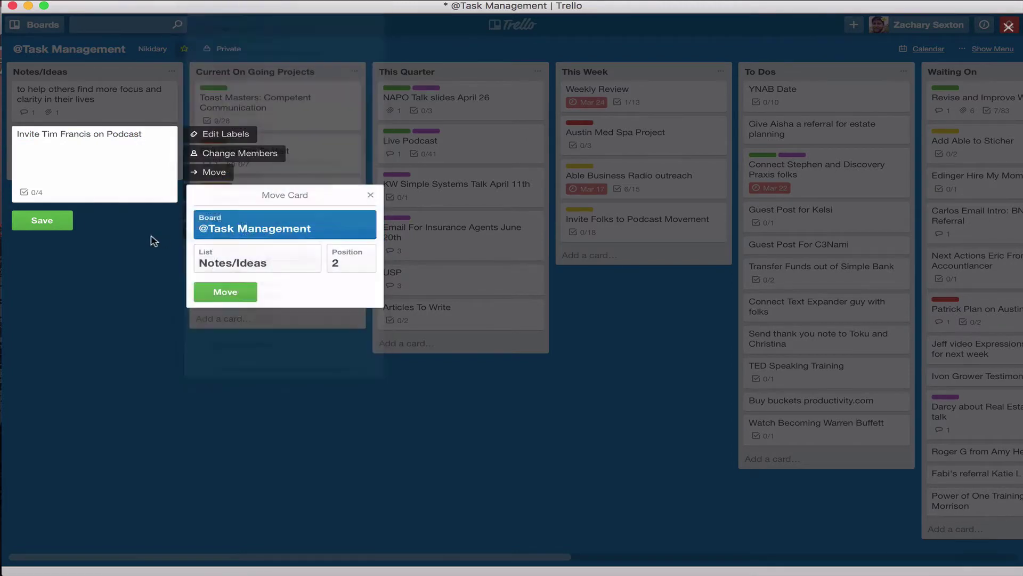
click(242, 269)
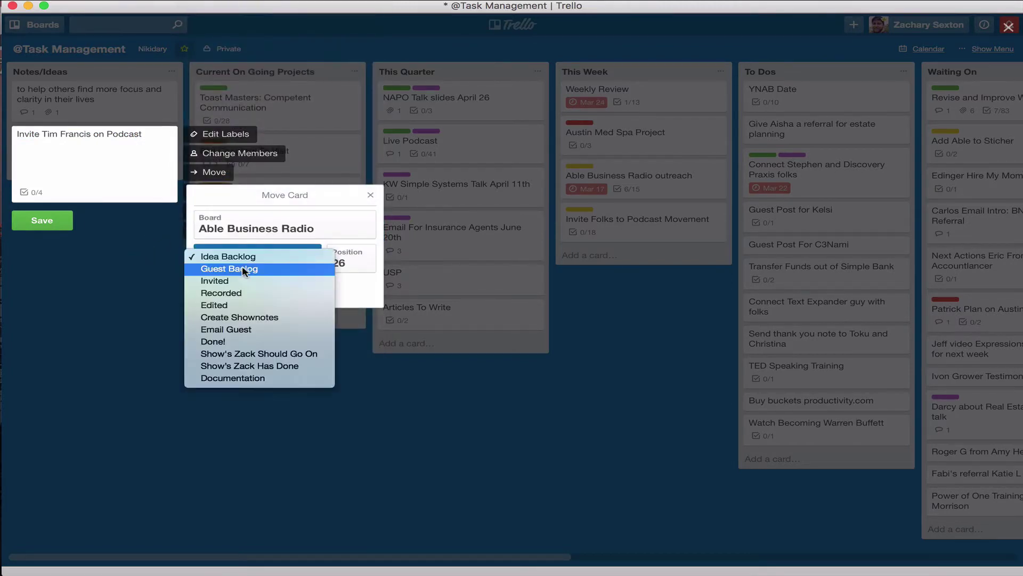
click(242, 256)
click(224, 293)
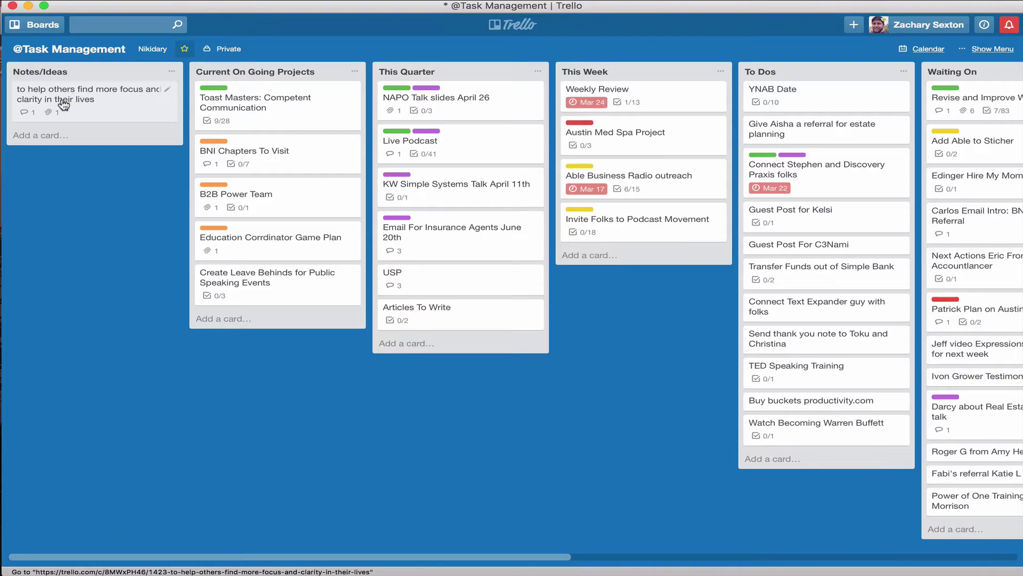
Step: Review the attachment and activity on the "to help others find more focus and clarity in their lives" card, and close it
click(121, 117)
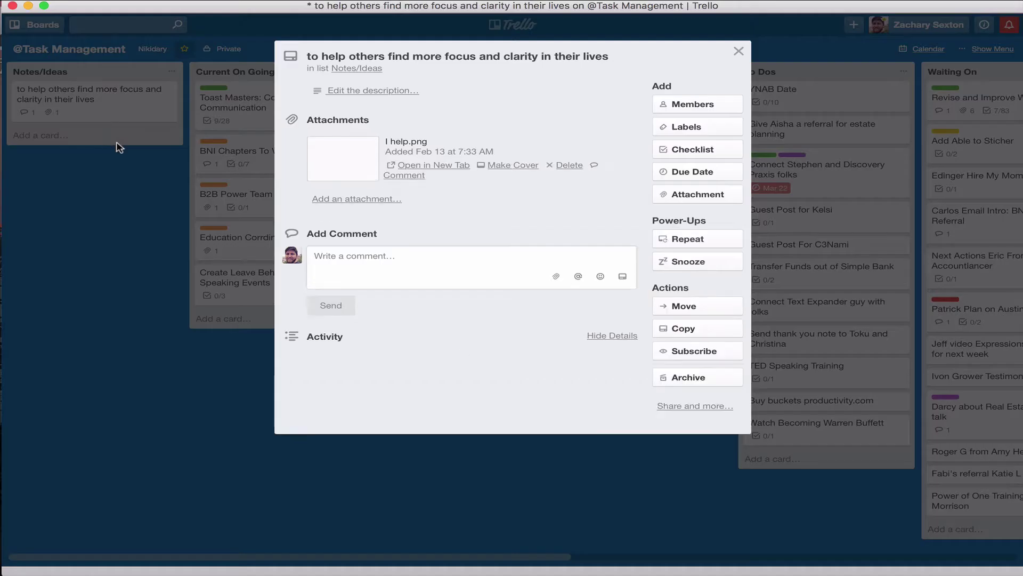
scroll(472, 245, down, 4)
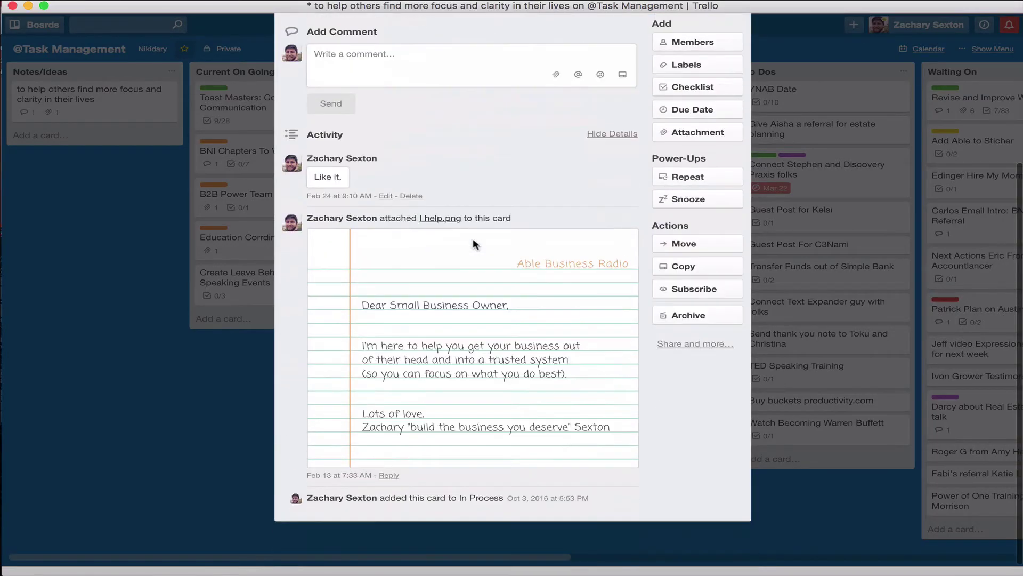
scroll(470, 244, up, 4)
click(740, 52)
Step: Mark zero trello notes/ideas and zero evernote inbox as complete in the Weekly Review card's checklist
scroll(660, 68, right, 10)
scroll(526, 122, right, 5)
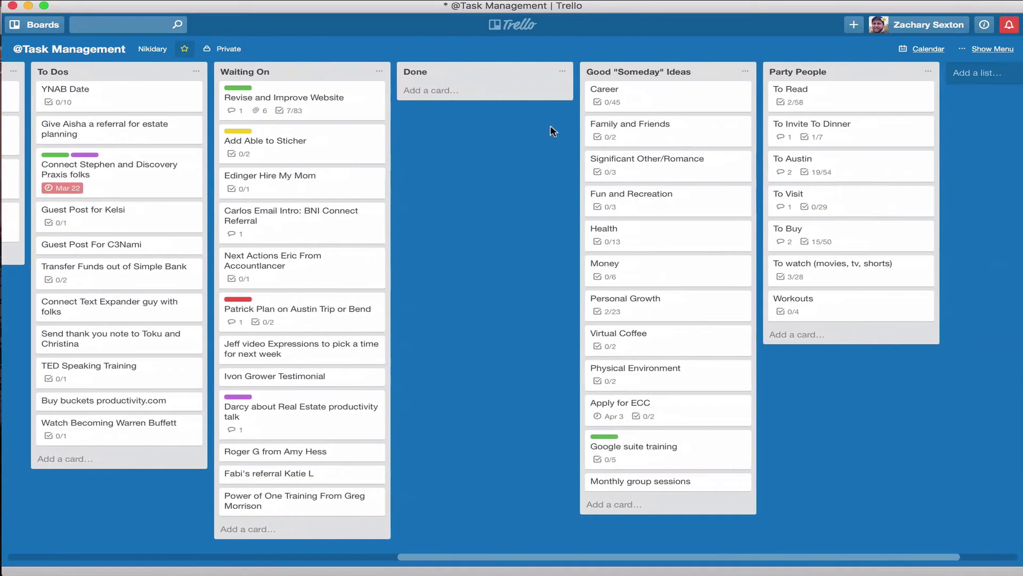
scroll(493, 171, left, 2)
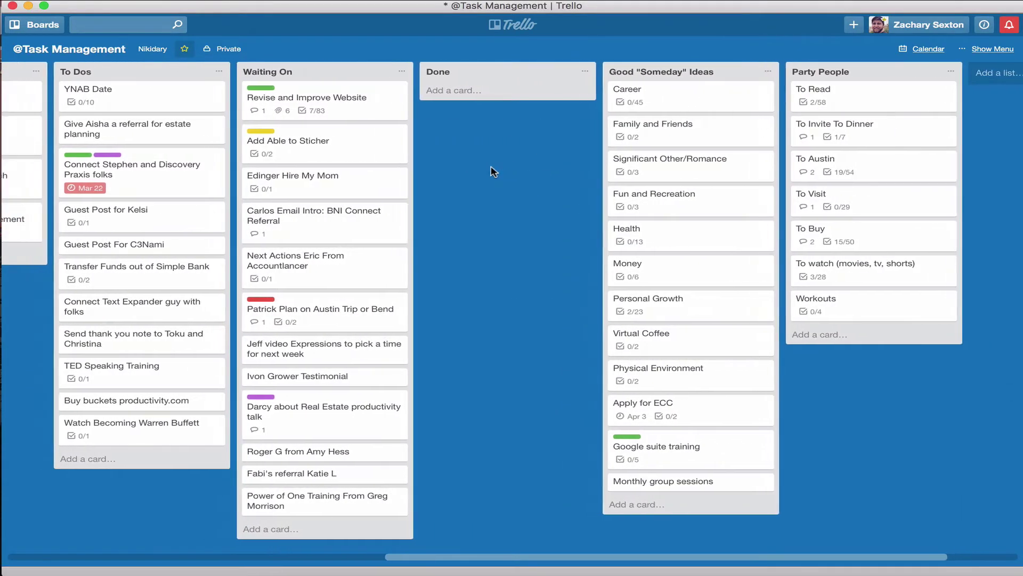
scroll(493, 170, left, 6)
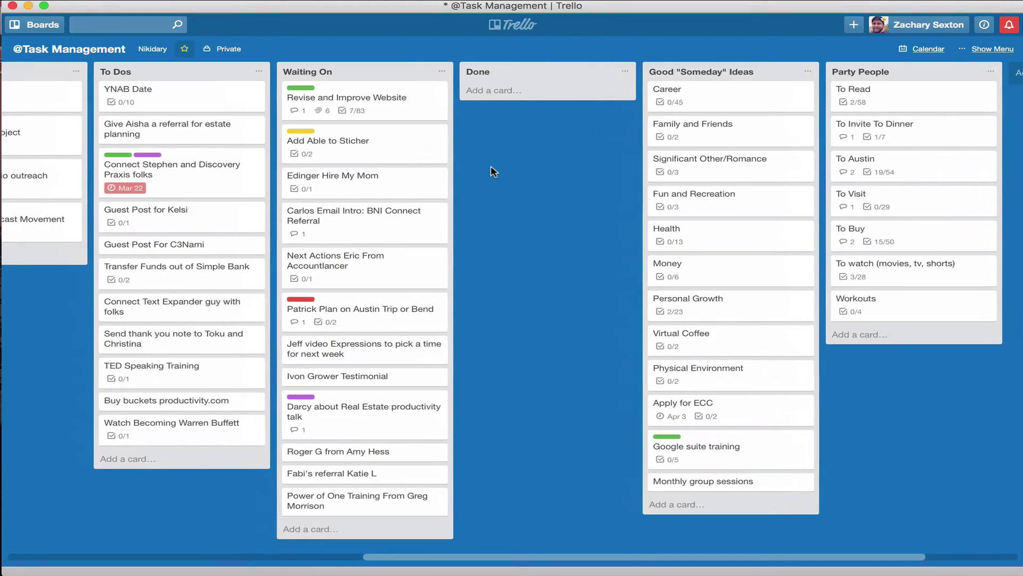
scroll(328, 123, left, 4)
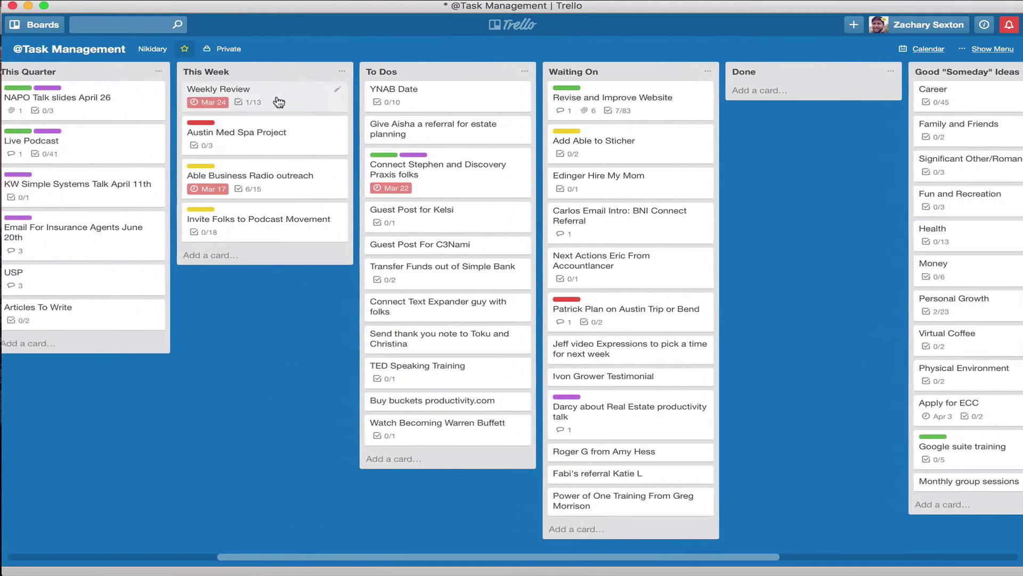
click(297, 102)
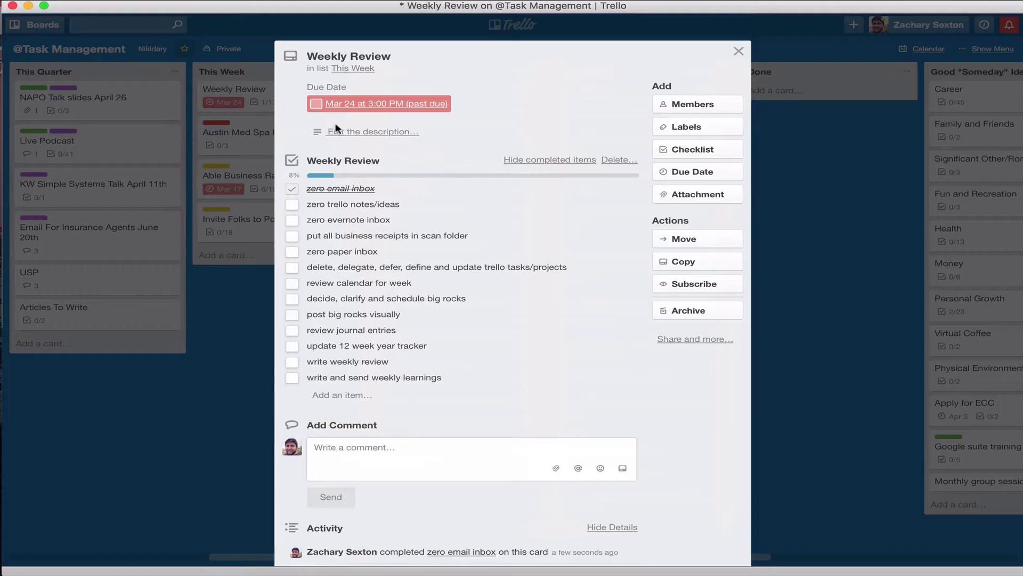
click(294, 206)
click(293, 222)
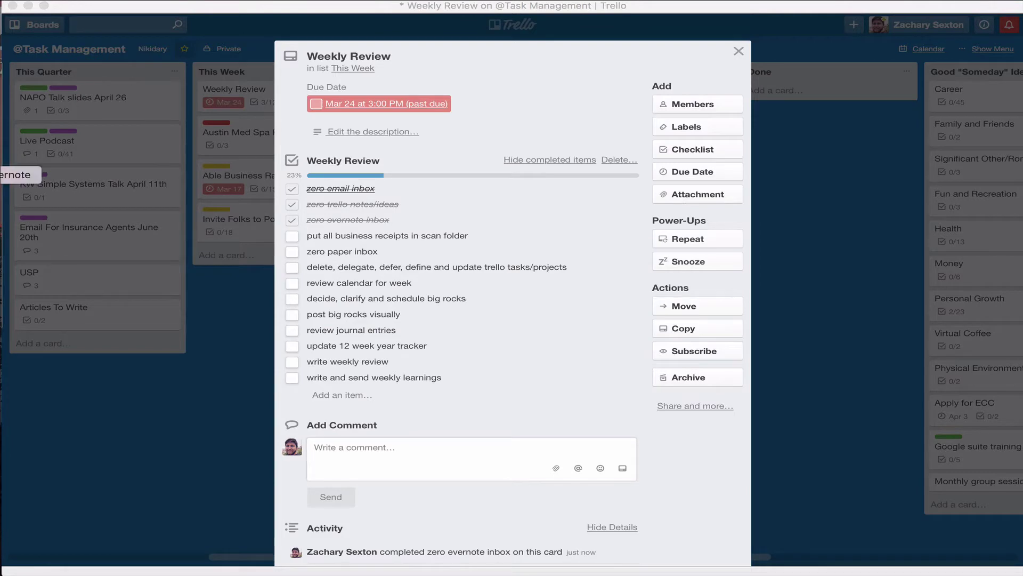
click(1, 176)
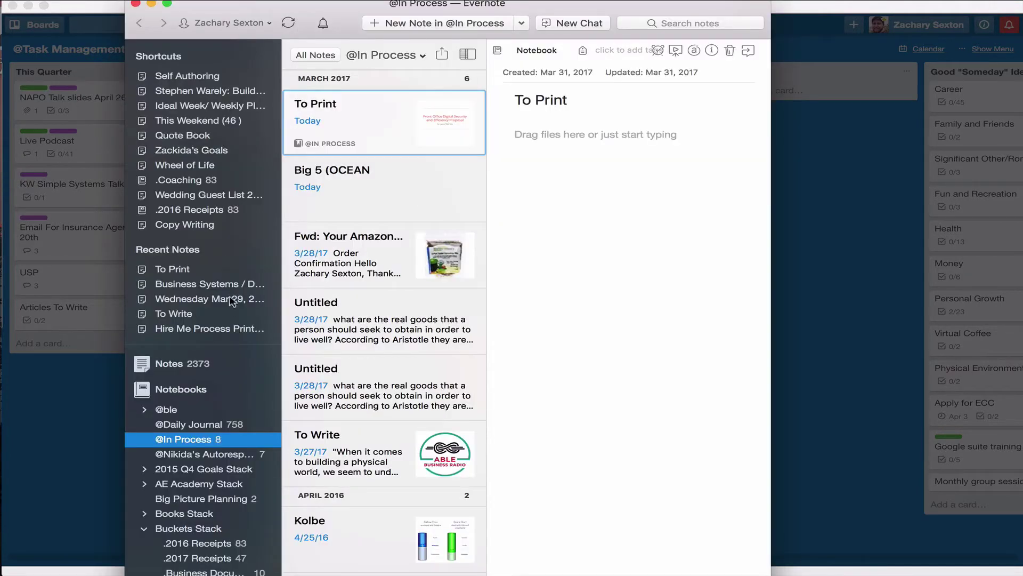
click(192, 425)
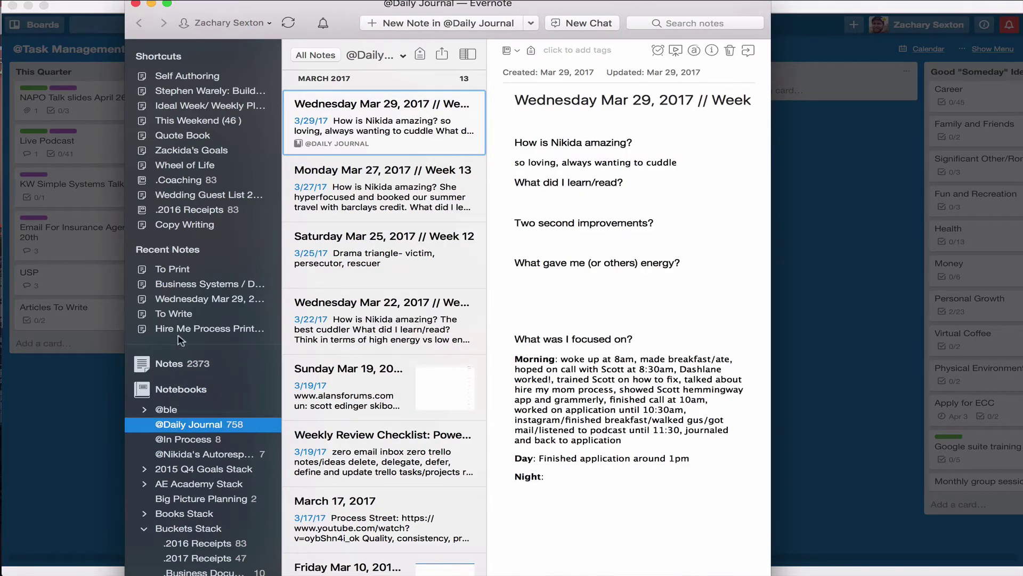
key(super+j)
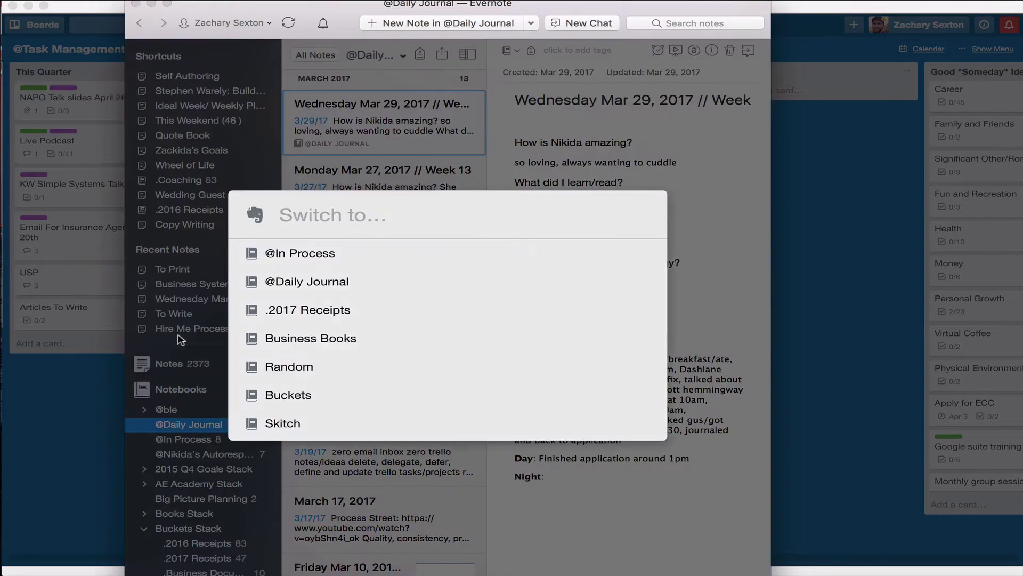
key(Down)
key(Return)
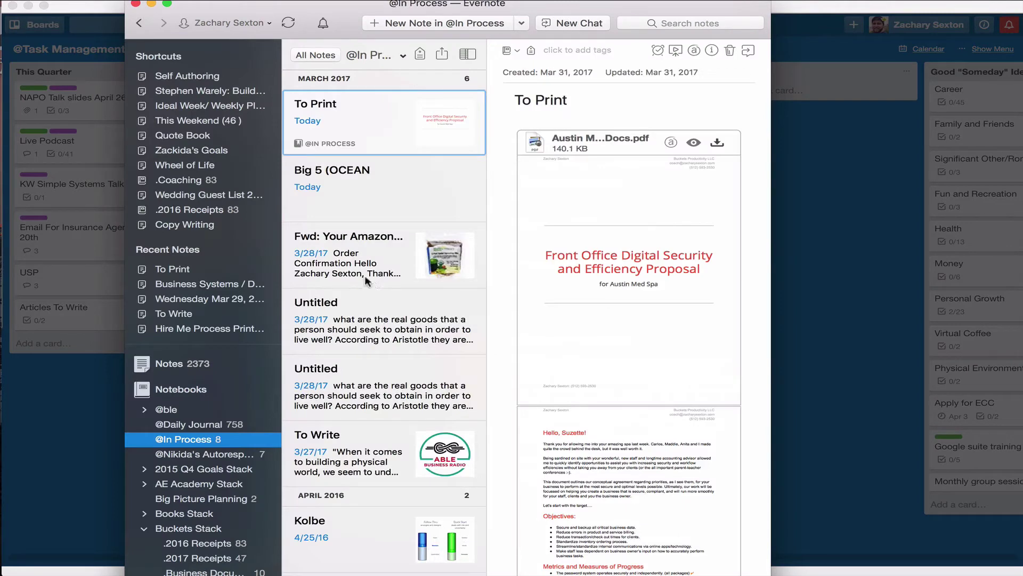
scroll(406, 291, down, 2)
scroll(459, 289, up, 2)
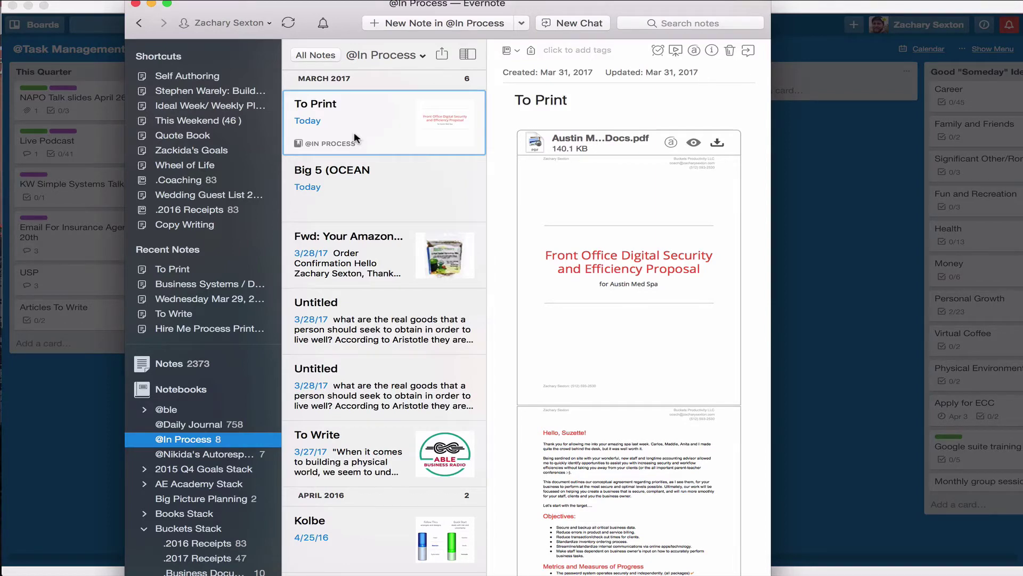
key(ctrl+super+m)
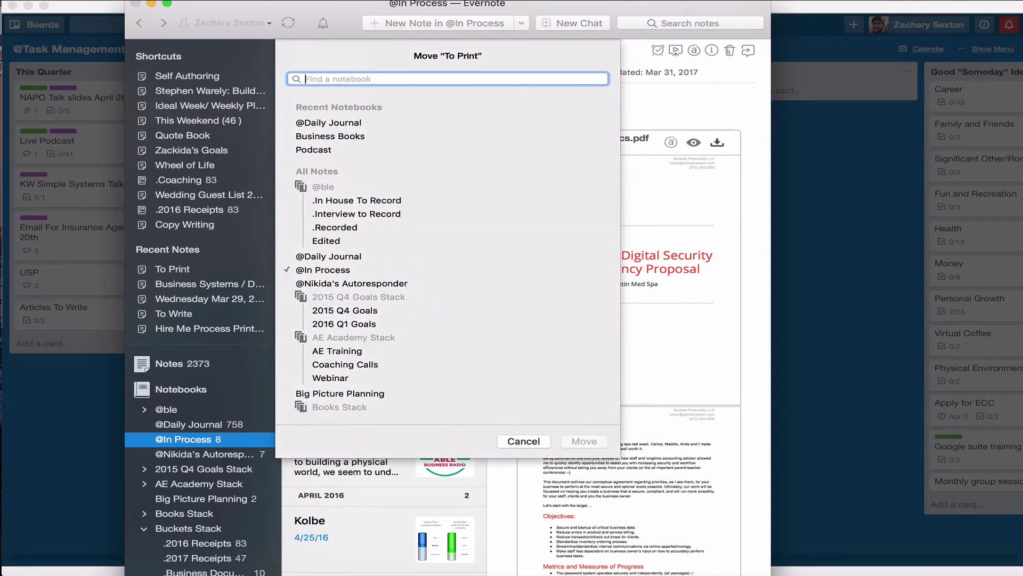
text(bu)
key(Down)
key(Down)
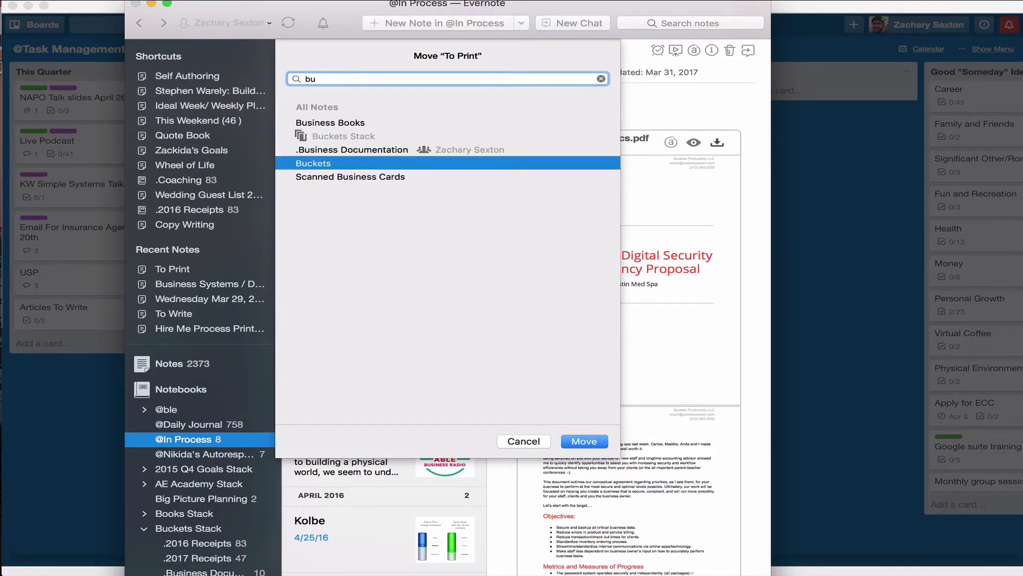
key(Return)
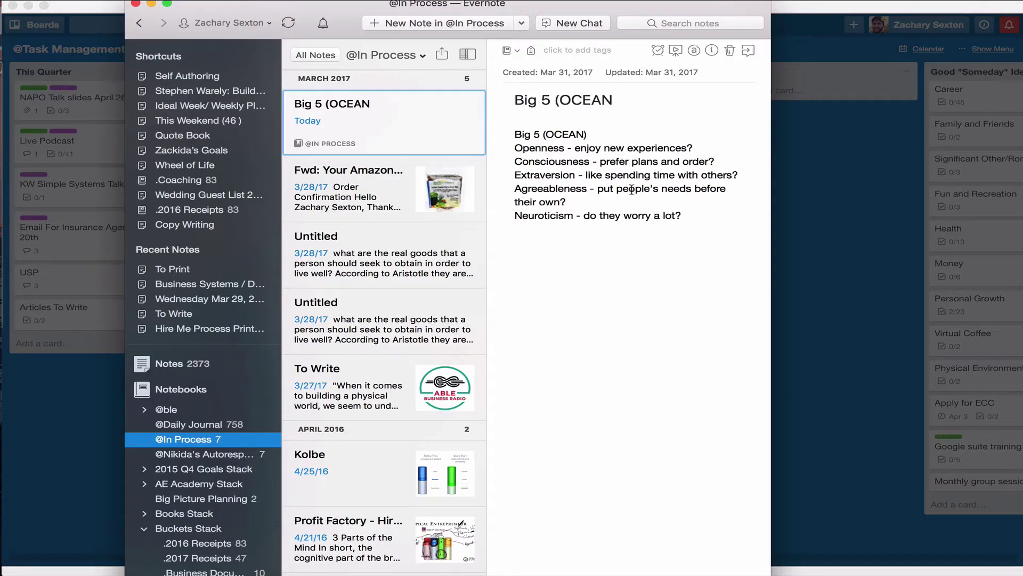
Step: Return to Trello and mark put all business receipts in scan folder and zero paper inbox as complete in the Weekly Review checklist, closing the card
key(super+m)
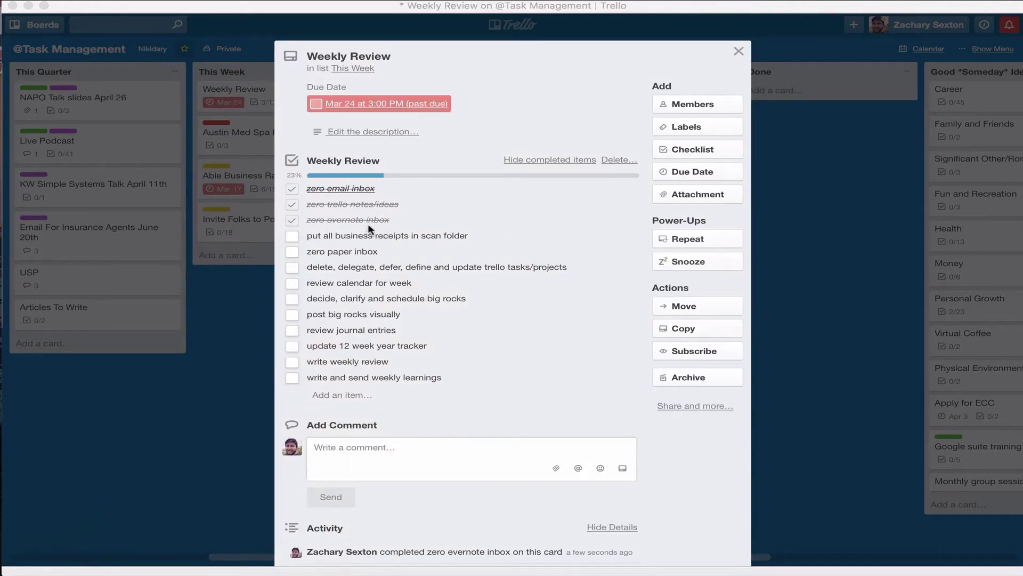
scroll(367, 226, down, 2)
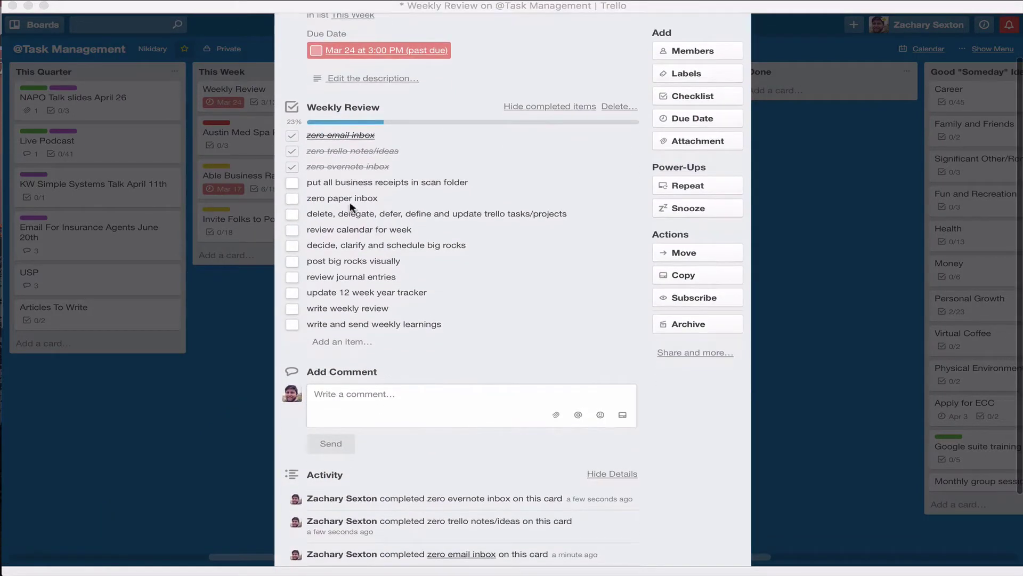
click(296, 181)
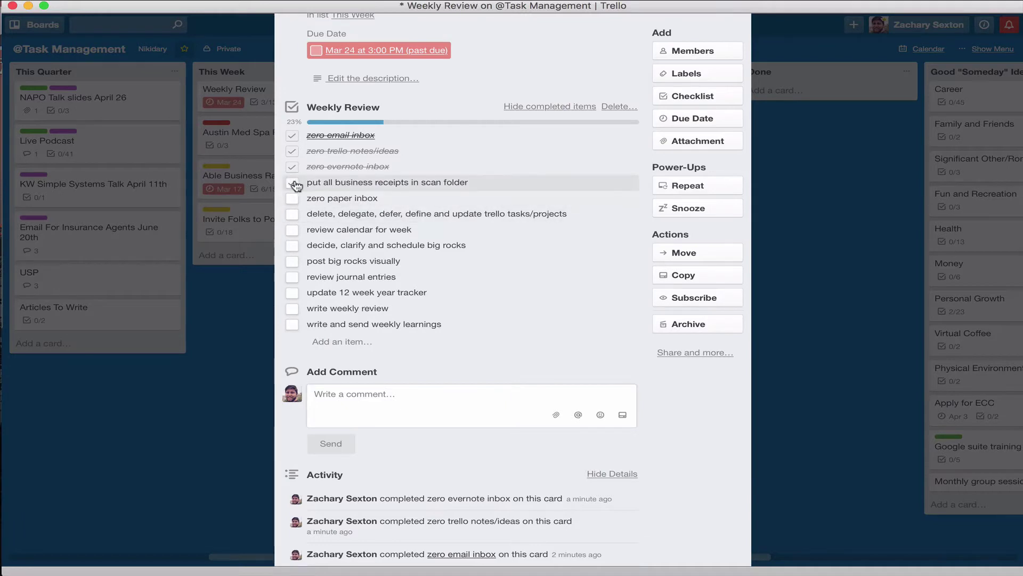
click(293, 183)
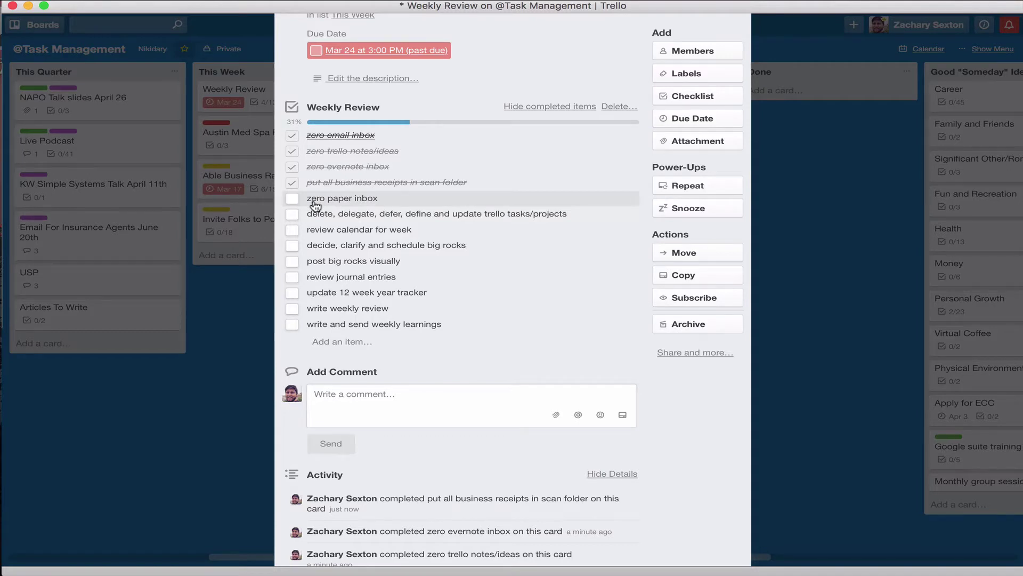
click(295, 201)
click(294, 201)
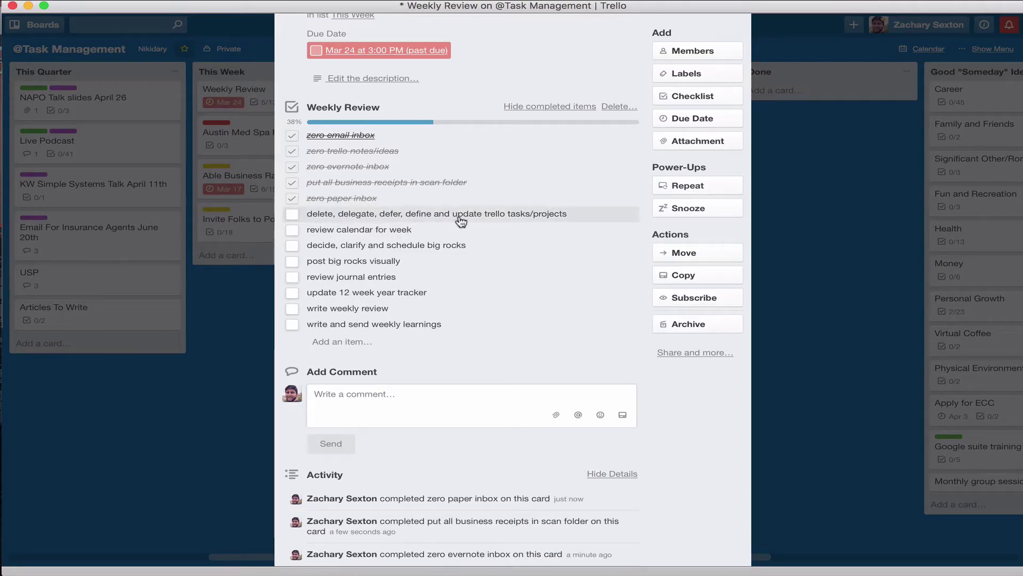
scroll(453, 223, up, 2)
click(739, 51)
Step: Add a new checklist with the default title to the Austin Med Spa Project card in the This Week list
scroll(409, 162, left, 3)
scroll(410, 162, left, 5)
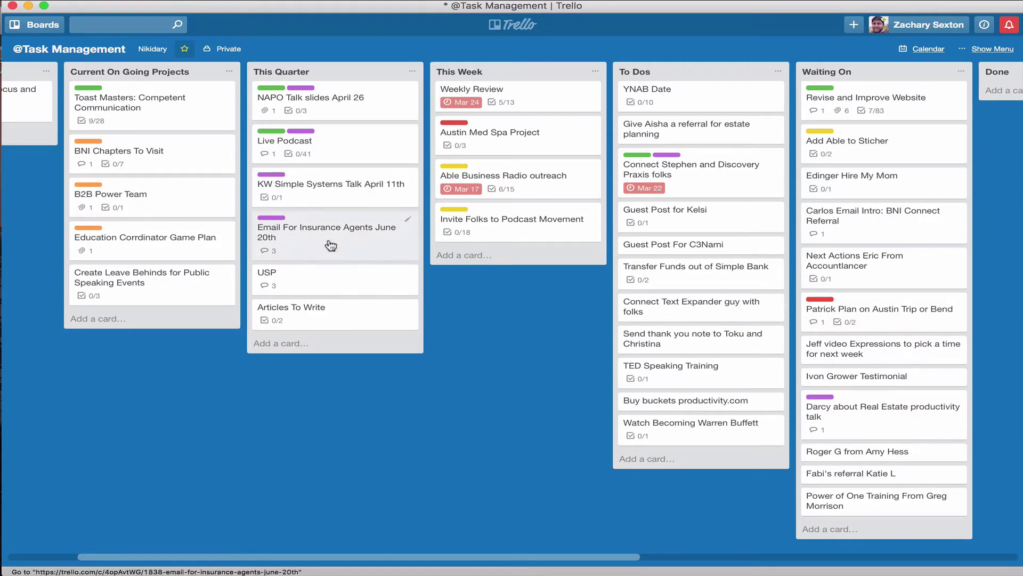
click(544, 147)
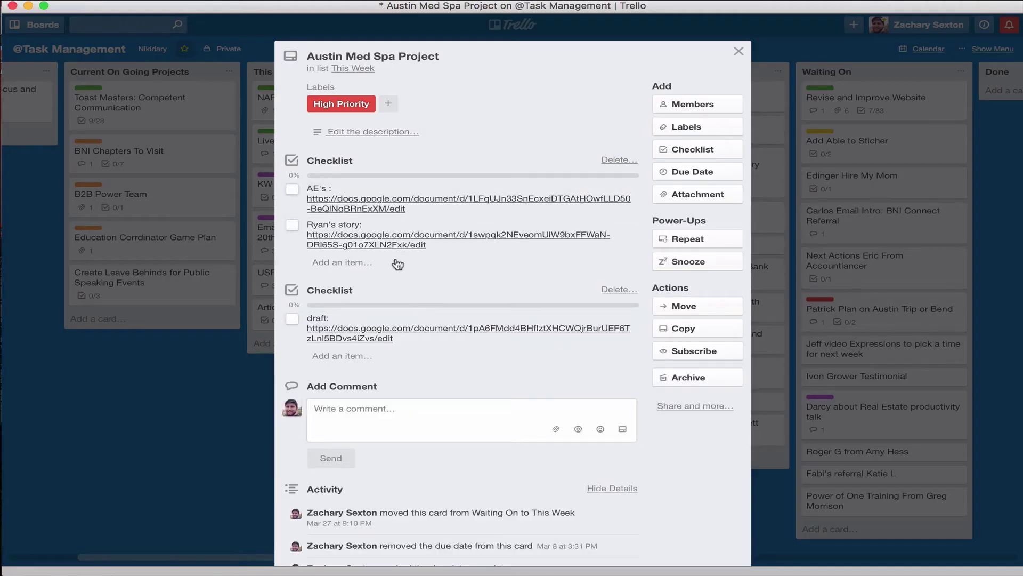
click(693, 149)
click(684, 274)
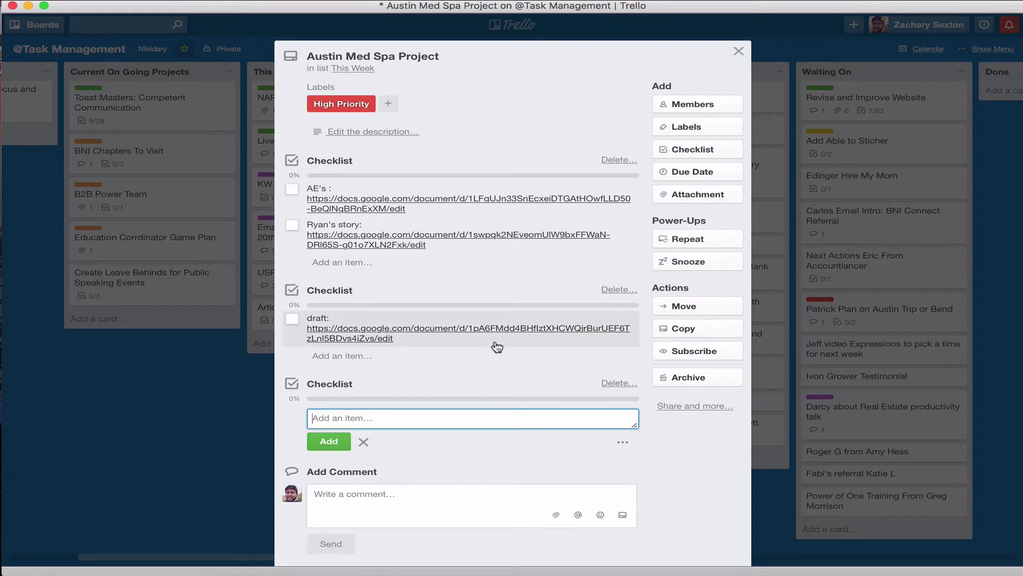
Step: Add an item to the new checklist about emailing the client contact about next actions with password manager
text(E)
text(mail su)
text(zze)
text(tttee a)
key(BackSpace)
key(BackSpace)
key(BackSpace)
key(BackSpace)
text(e about next ac)
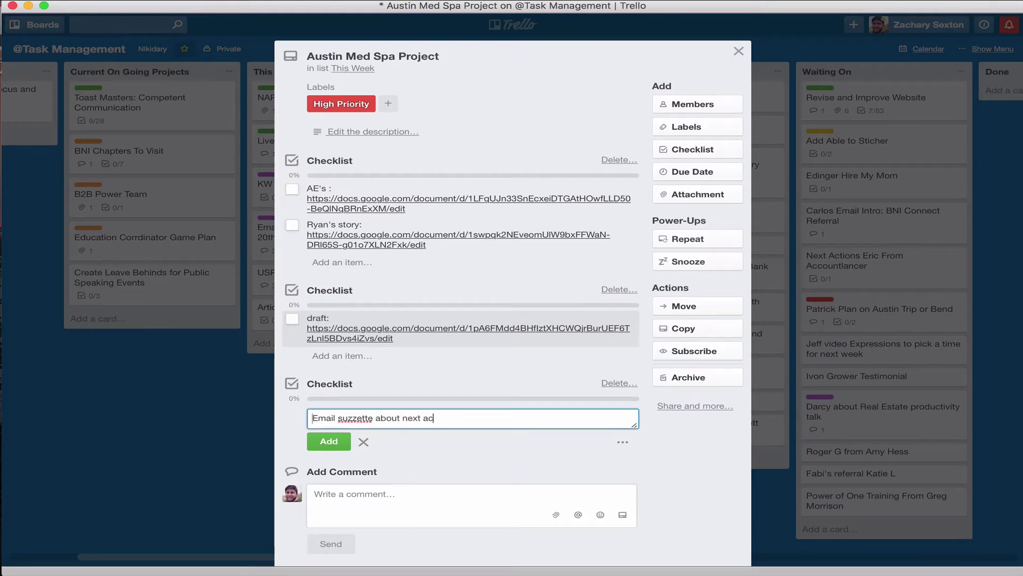
text(tions with password manage)
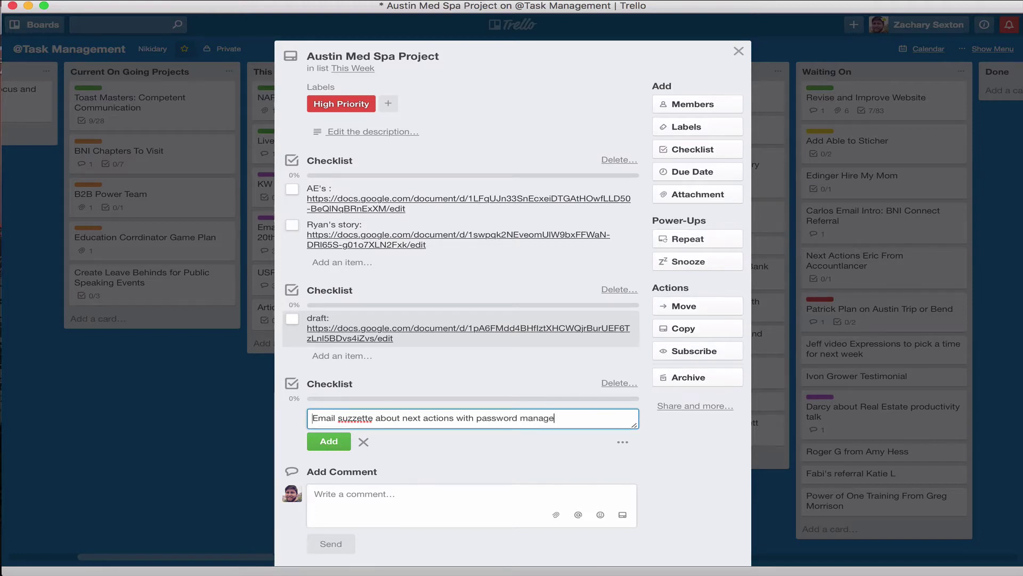
text(r)
key(Return)
Step: Add the item "invocice" to the new checklist and place that checklist above the card's other two, closing the card
text(invoice)
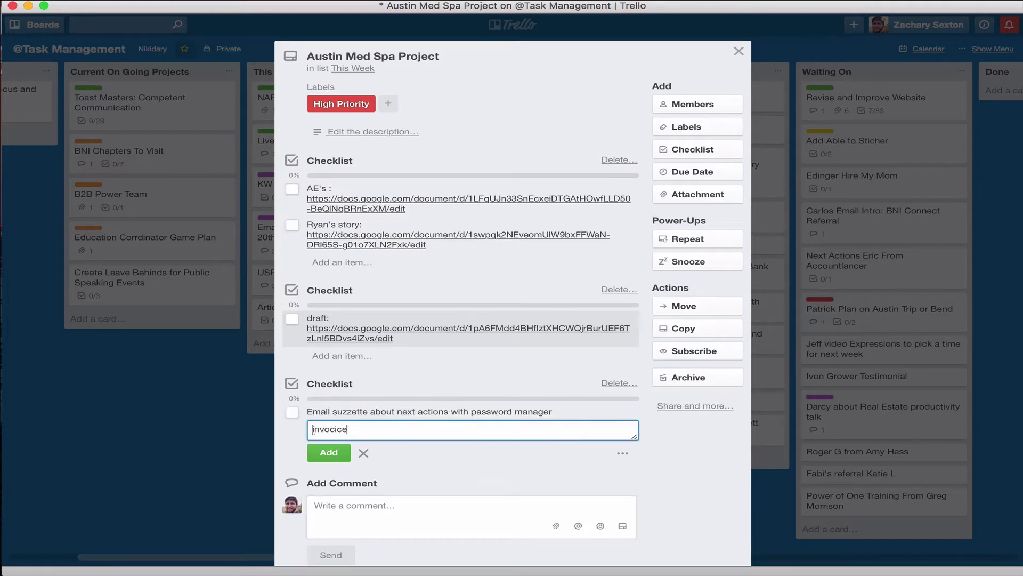
key(Return)
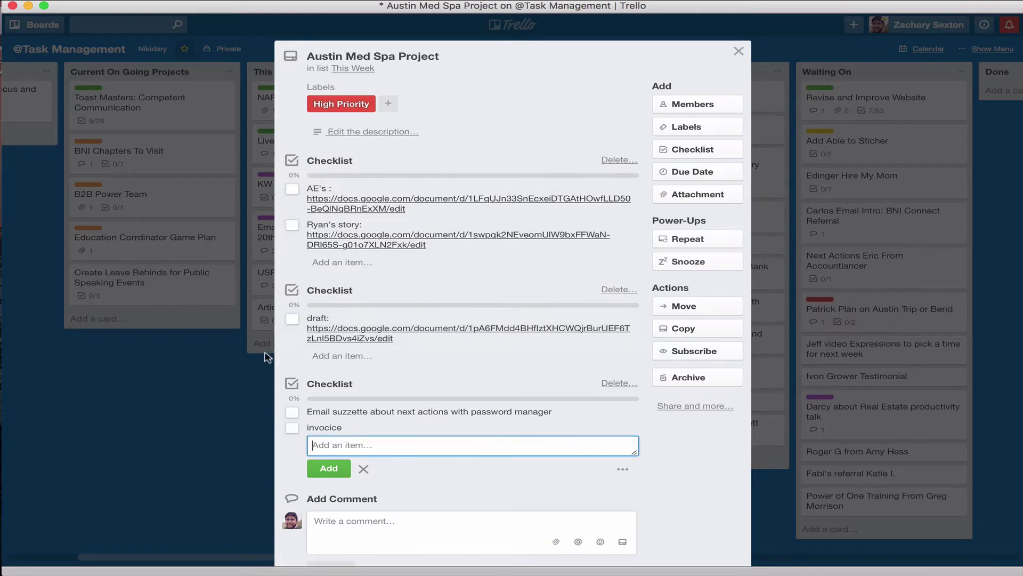
drag(328, 390, 341, 199)
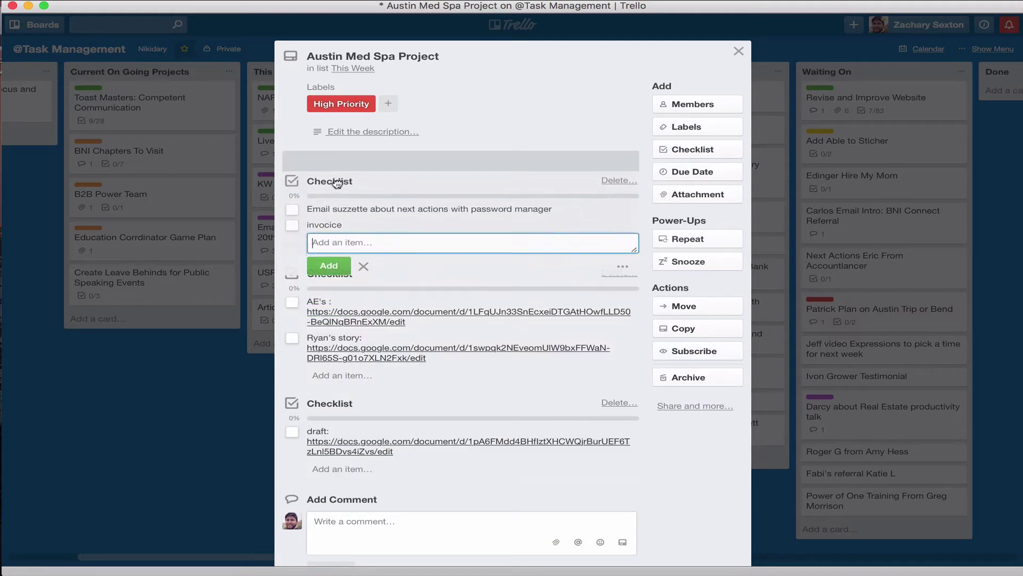
click(739, 51)
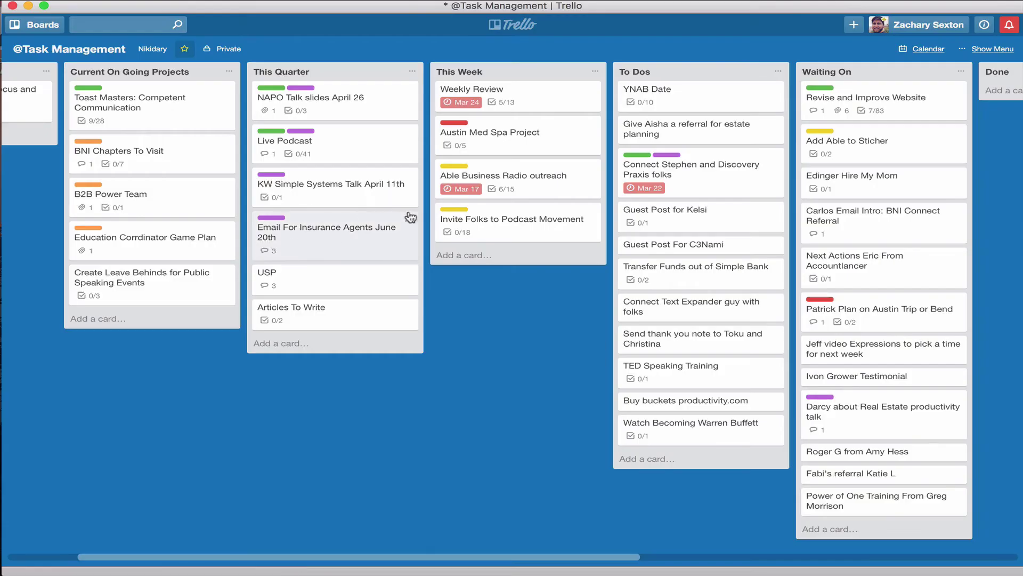
Step: Mark delete, delegate, defer, define and update trello tasks/projects as complete in the Weekly Review card and close it
click(531, 105)
click(292, 267)
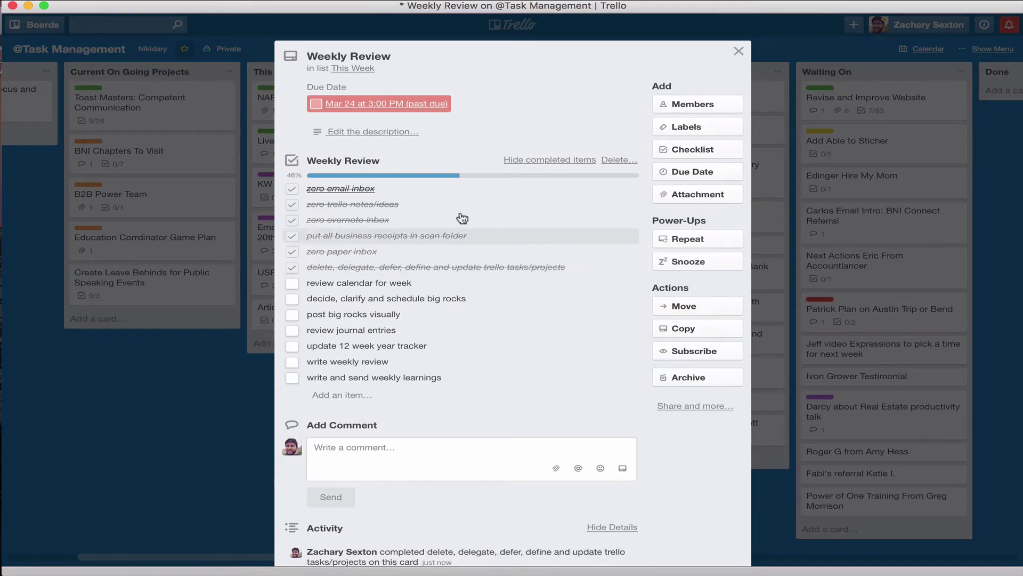
click(739, 51)
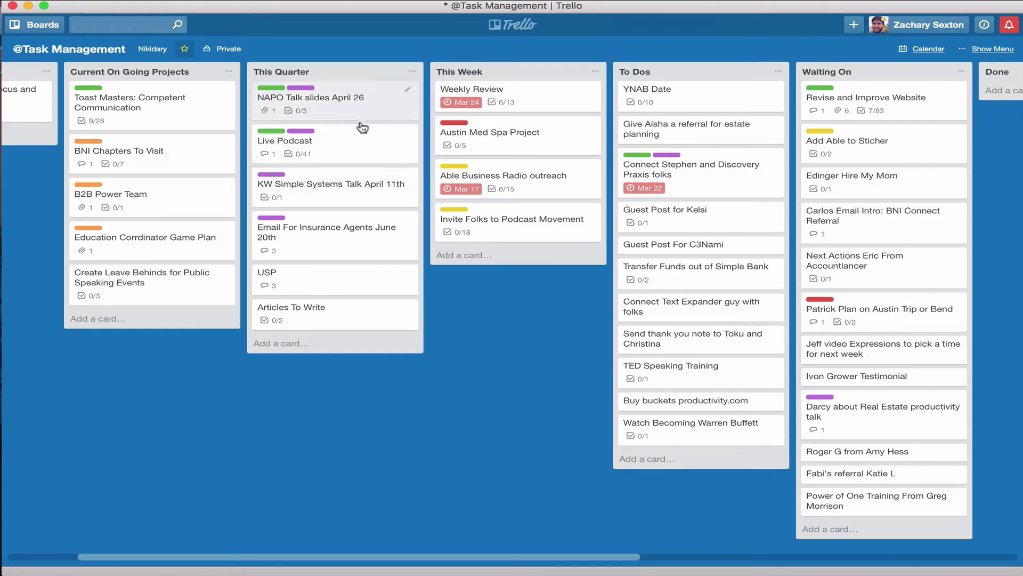
Step: Review the checklists on the Austin Med Spa Project card and close it
click(497, 139)
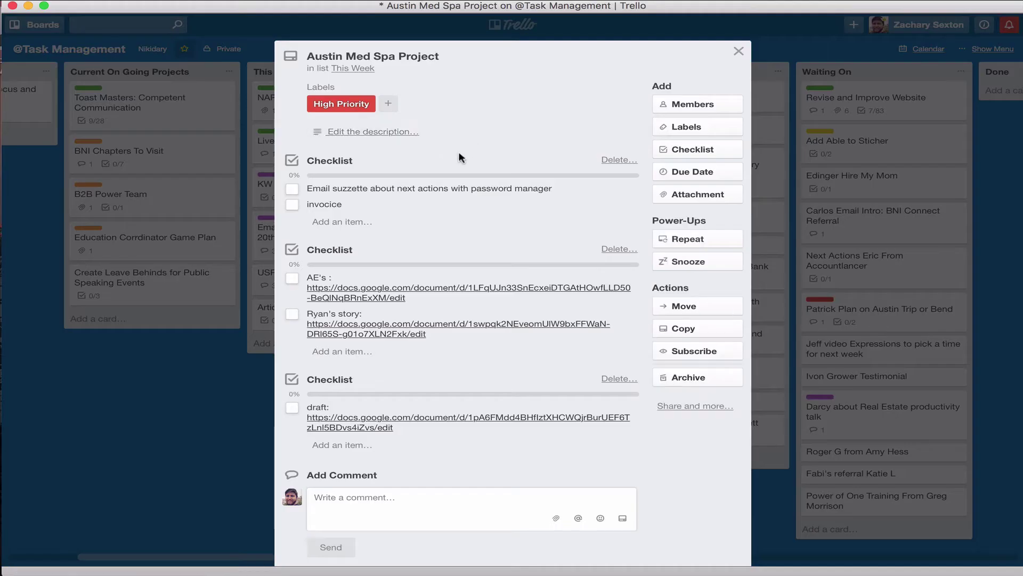
click(740, 52)
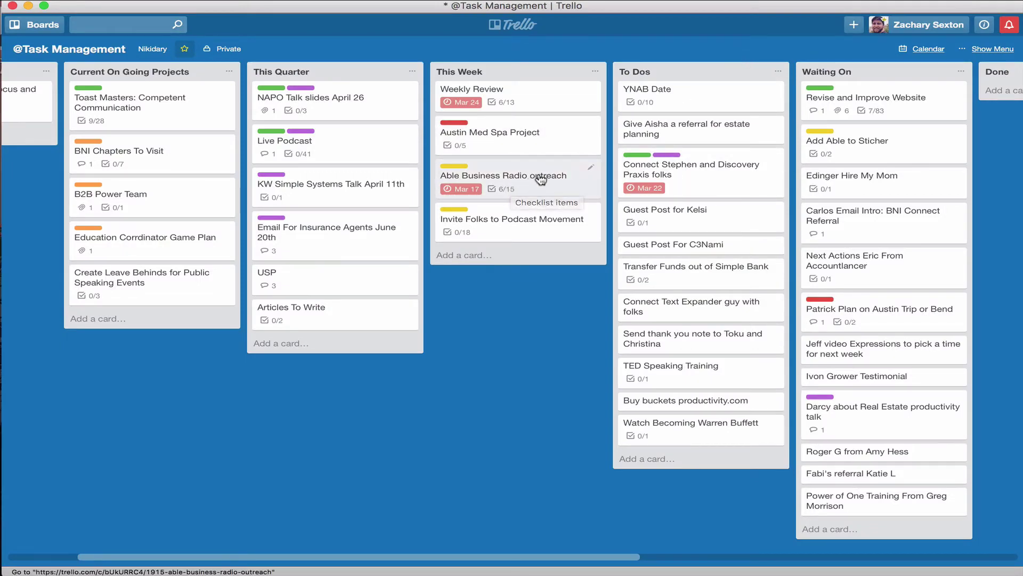
Step: From the Weekly Review card, check the calendar pop-up and the Apr 2–8, 2017 week in Google Calendar, and return to the Trello board
click(521, 101)
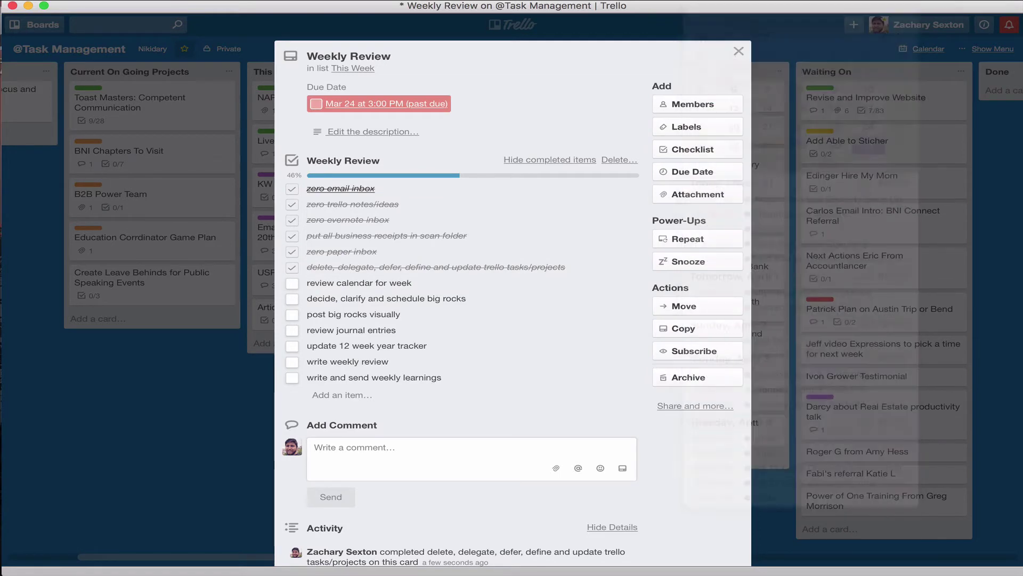
key(ctrl+alt+space)
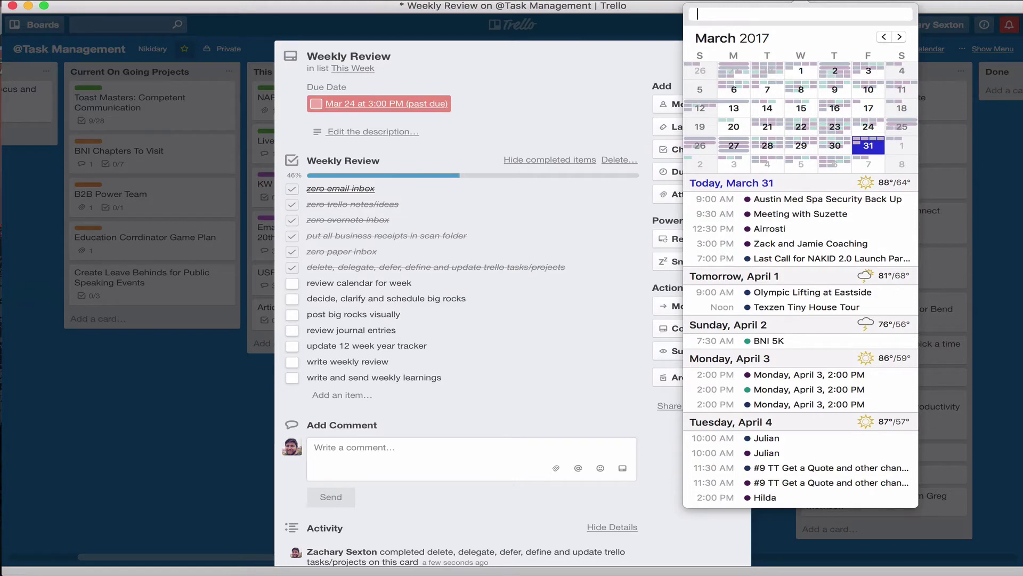
key(Escape)
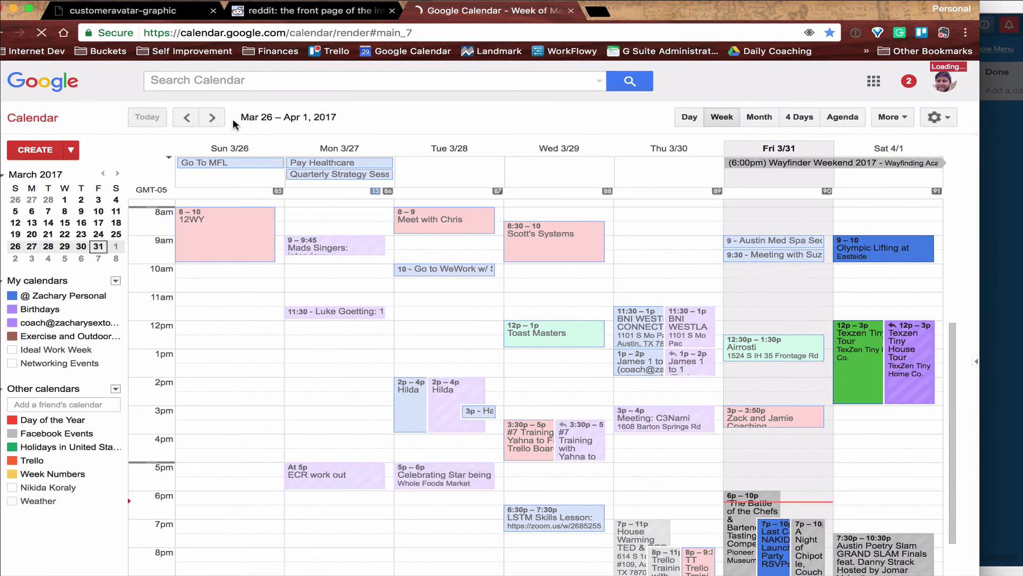
click(216, 121)
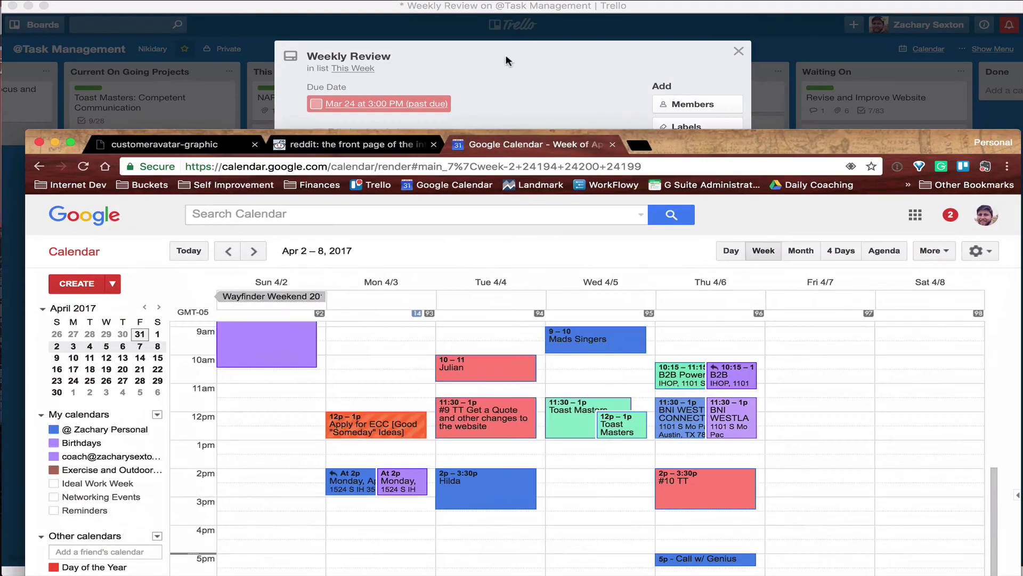
click(508, 61)
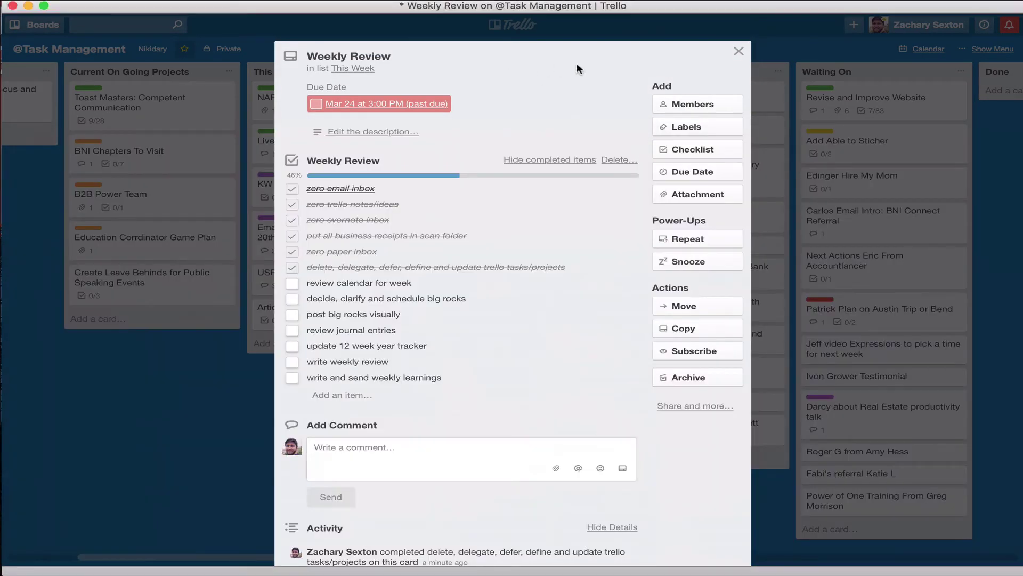
click(739, 52)
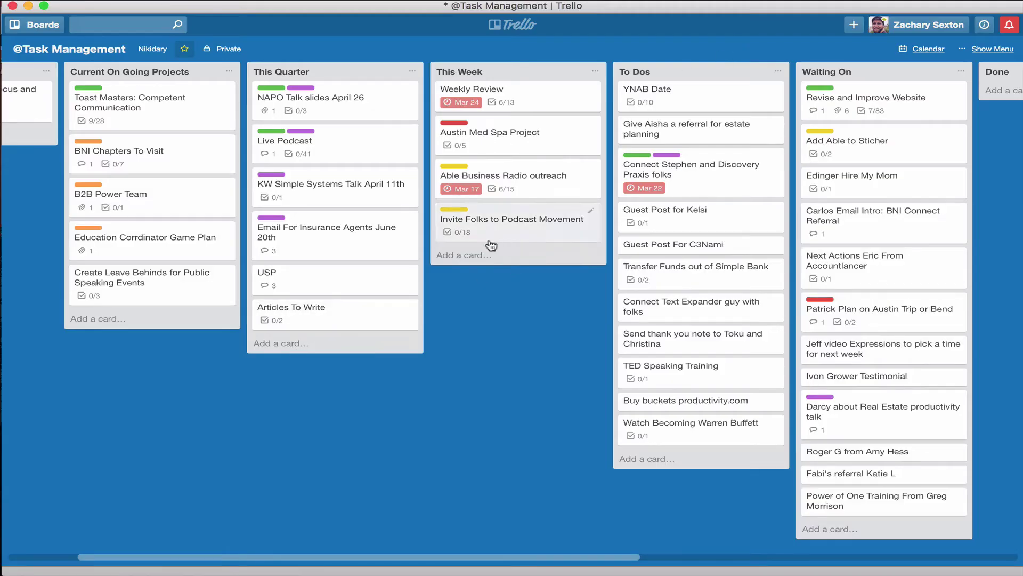
Step: Add a card titled "Record videos for VAs" to the This Week list
click(472, 256)
text(R)
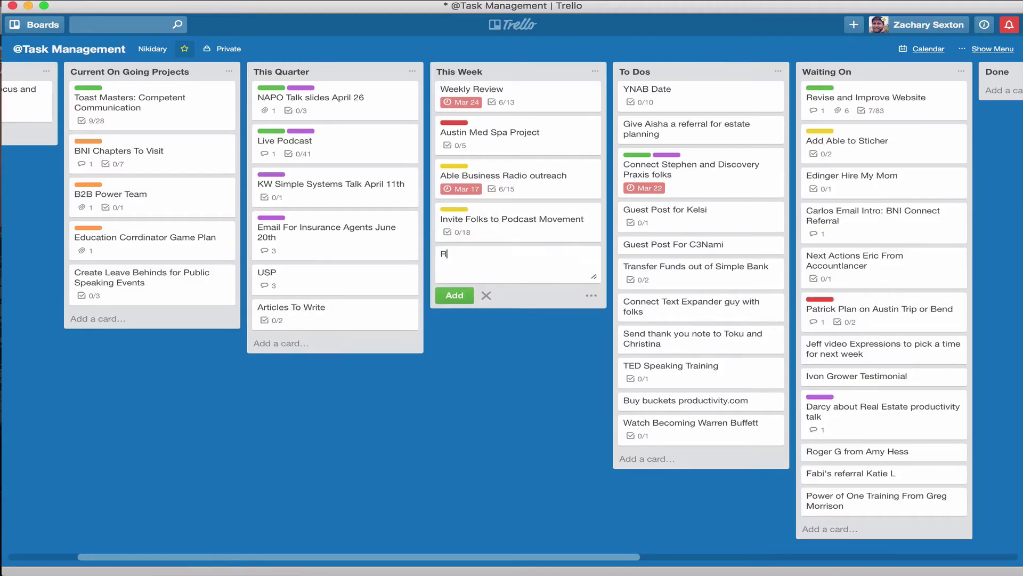
text(ecord videos mor v)
key(BackSpace)
text(VAs)
key(Return)
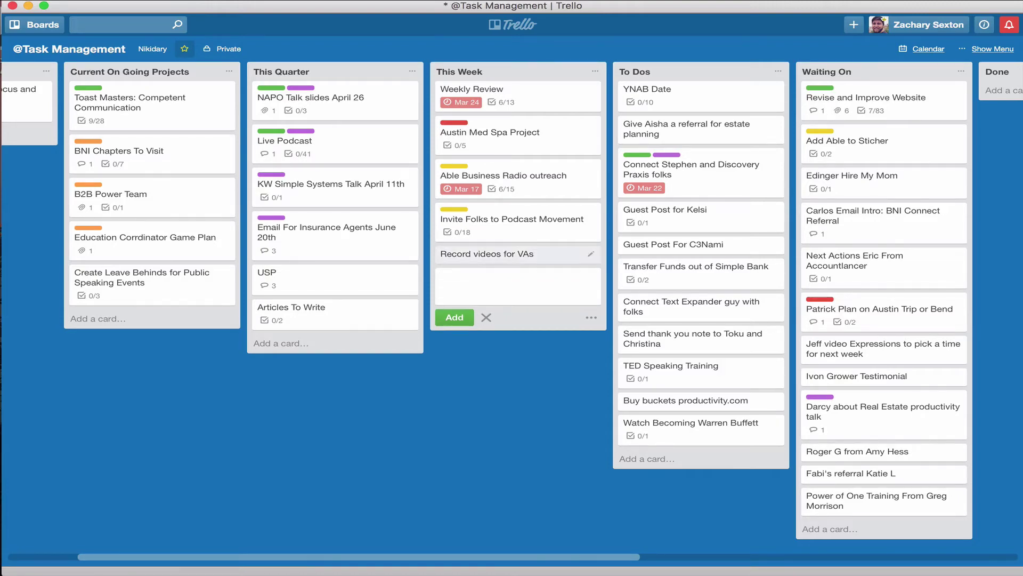
Step: Add a checklist to the Record videos for VAs card with the first item "upload podcast to libsyn"
click(498, 255)
click(720, 160)
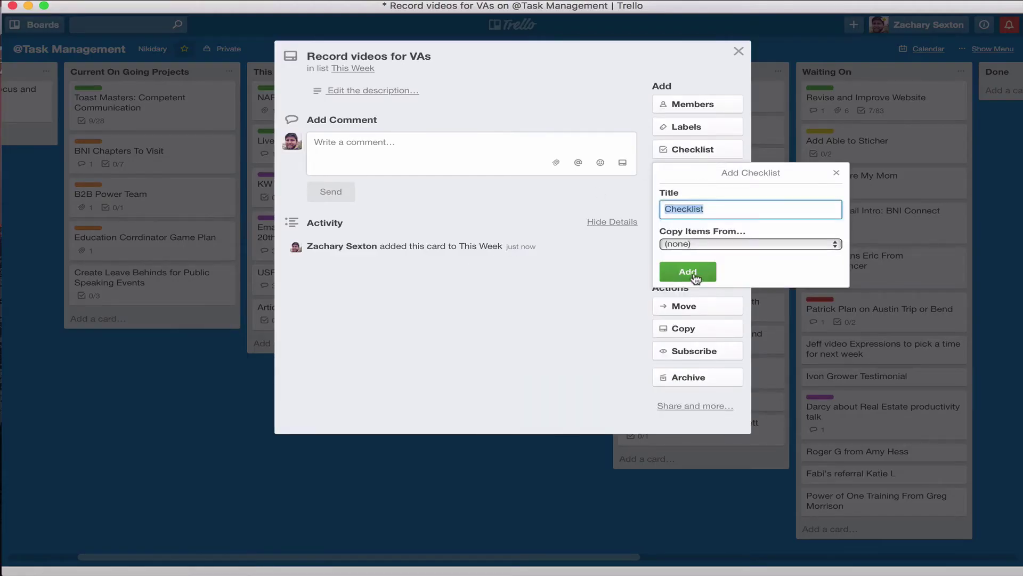
click(689, 272)
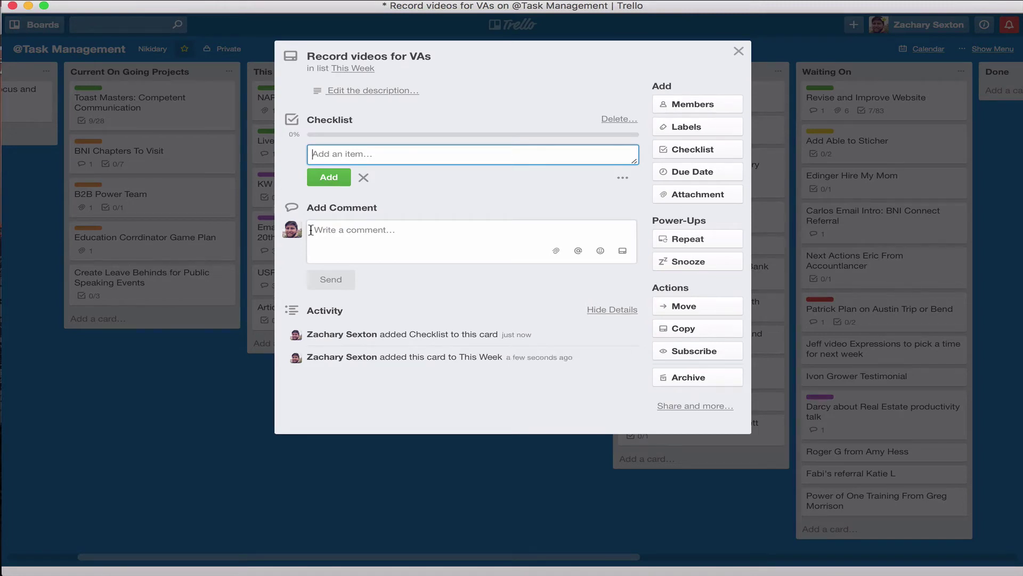
text(u)
text(pload to)
key(BackSpace)
key(BackSpace)
text(podcast to ly)
key(BackSpace)
text(ibsyn)
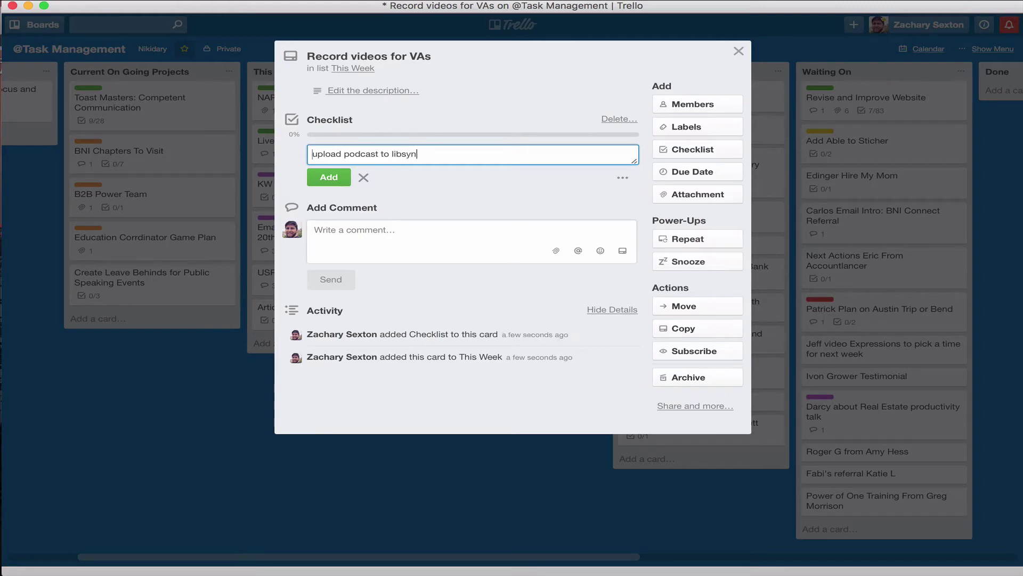
key(Return)
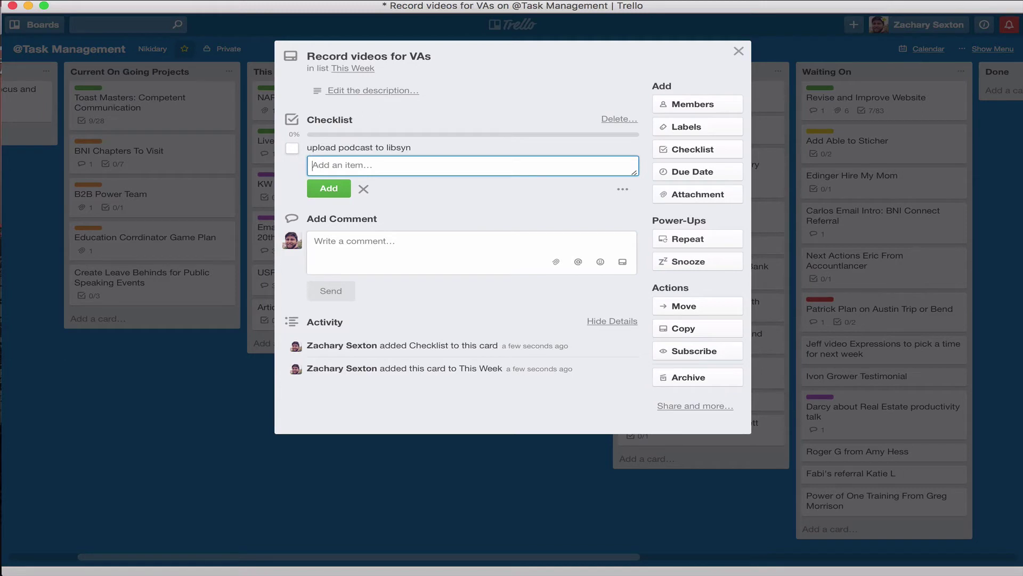
Step: Add the items "sharing on twitter" and "making conver imanges" to the checklist on the Record videos for VAs card
text(sharing on twitter)
key(Return)
text(making )
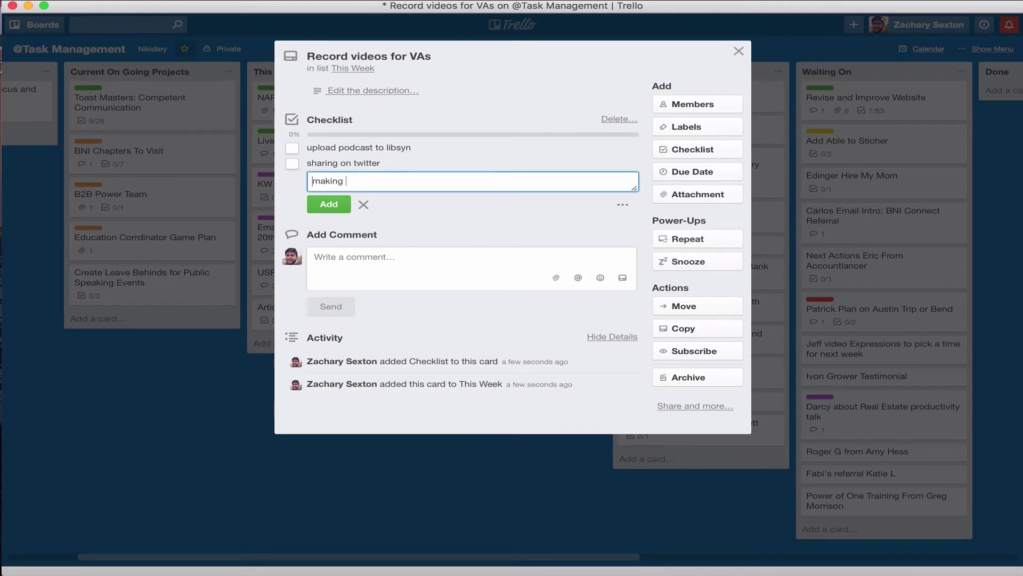
text(conversation)
key(BackSpace)
key(BackSpace)
key(BackSpace)
key(BackSpace)
key(BackSpace)
key(BackSpace)
text(imanges)
key(Return)
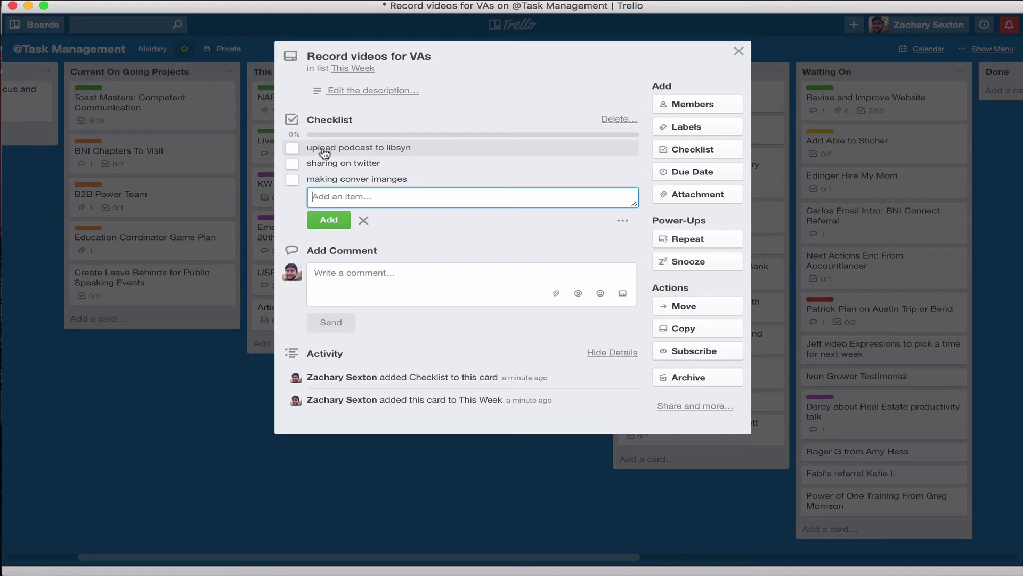
Step: Rename the card's checklist to "record videos" and close the card
click(323, 124)
click(325, 127)
text(recorod videos)
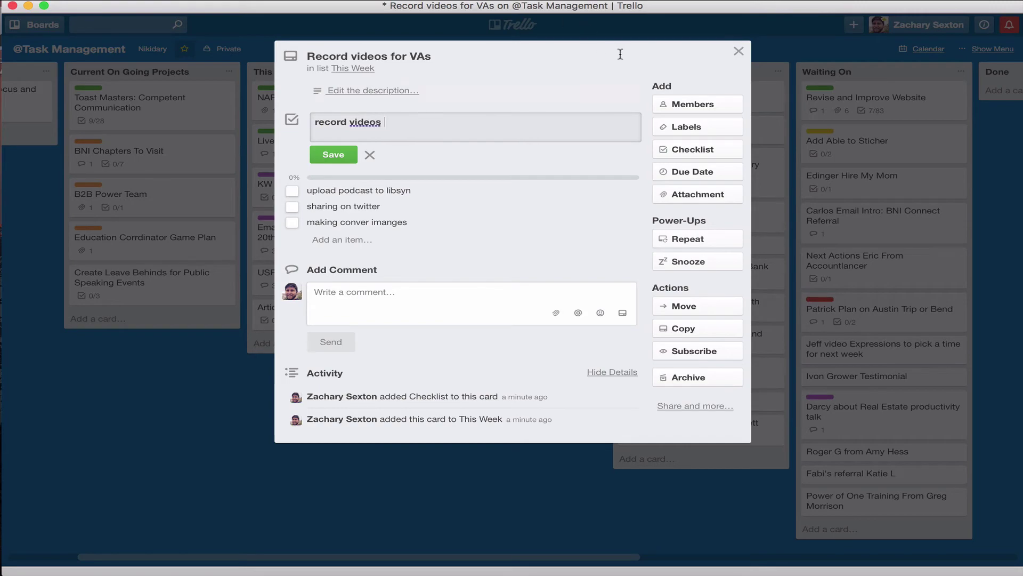
click(336, 155)
click(739, 54)
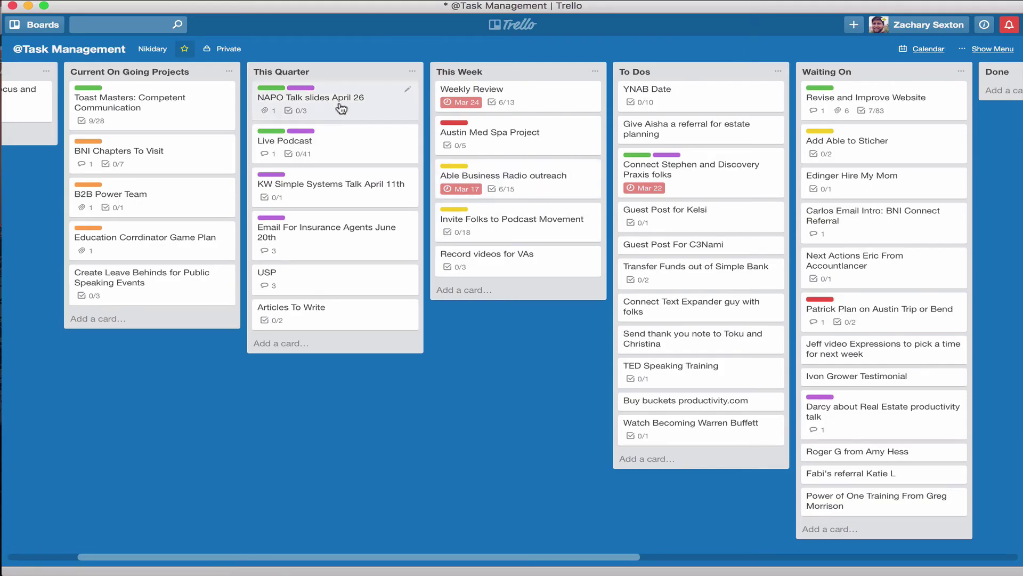
Step: Check off the remaining Weekly Review checklist items, from "review calendar for week" through "write and send weekly learnings", and close the card
click(537, 101)
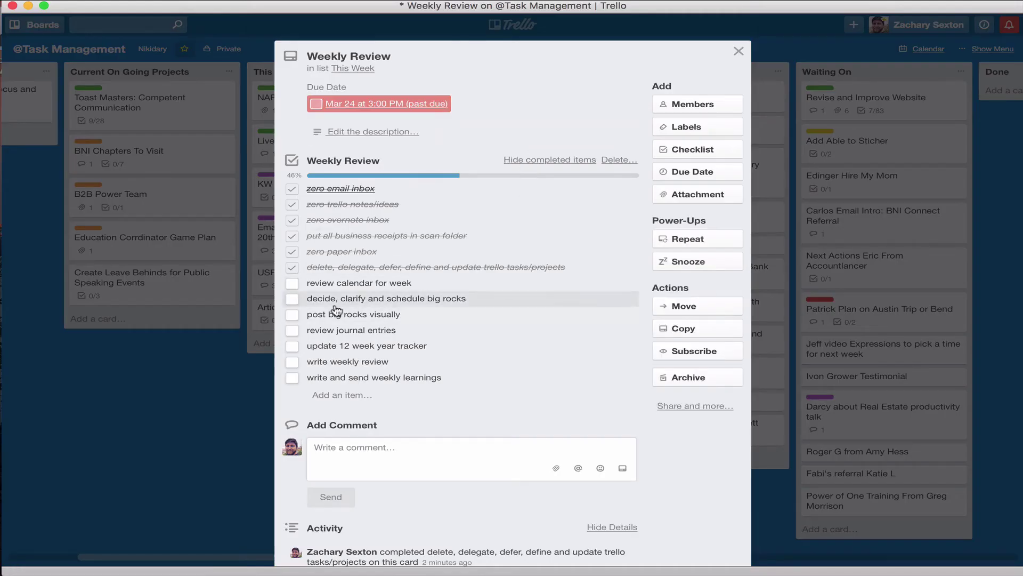
click(293, 288)
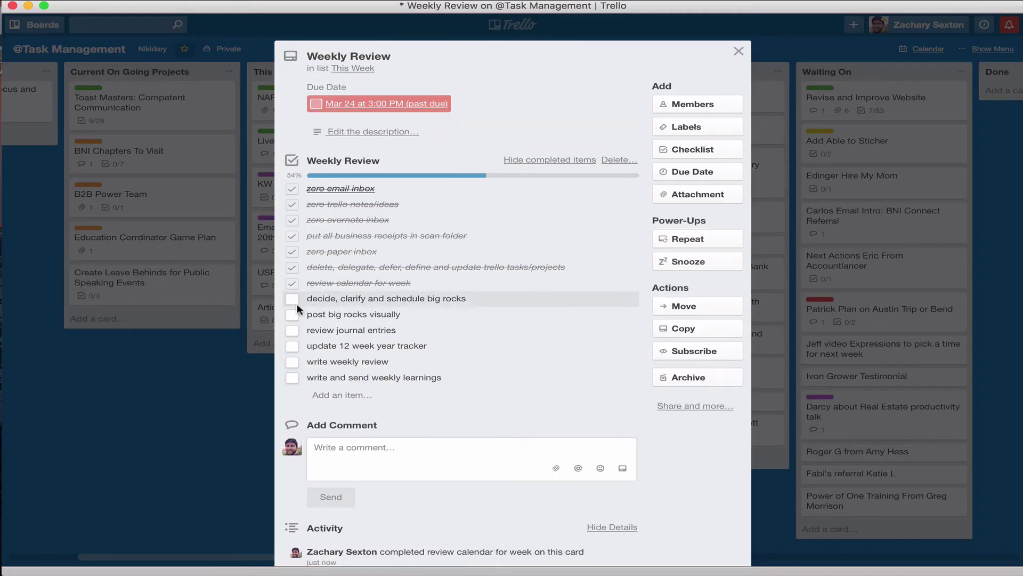
click(295, 301)
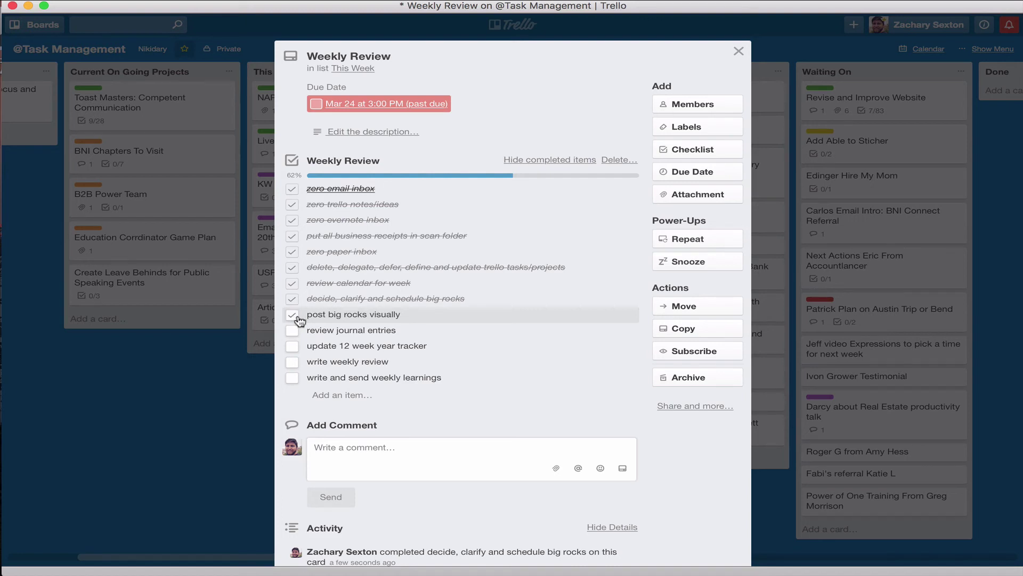
click(292, 314)
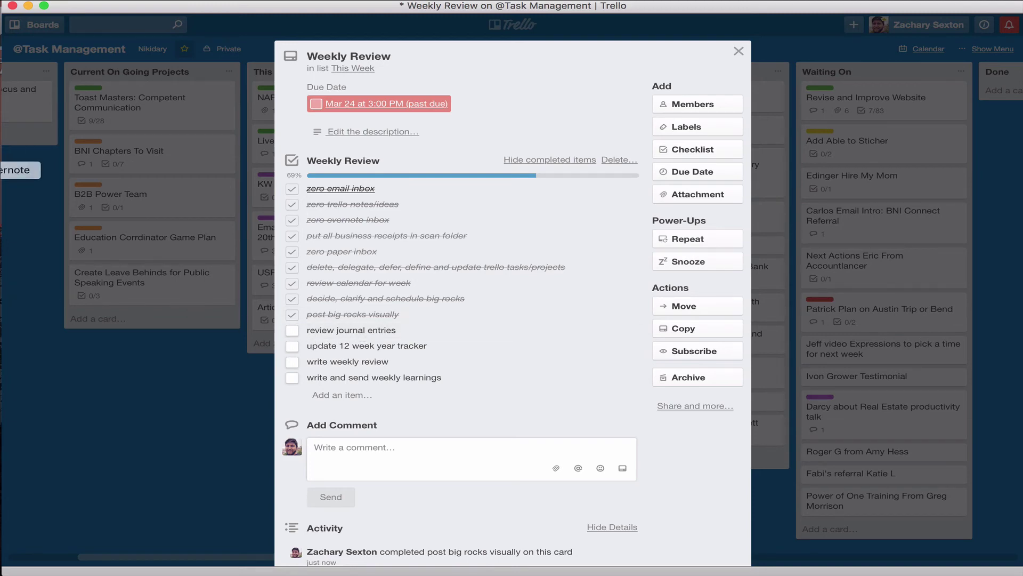
click(292, 330)
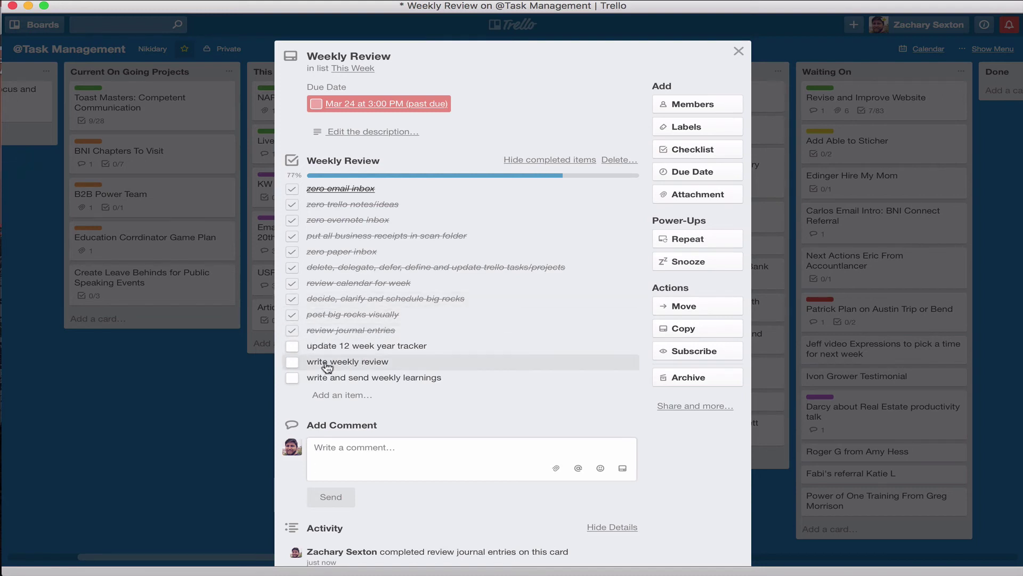
click(292, 350)
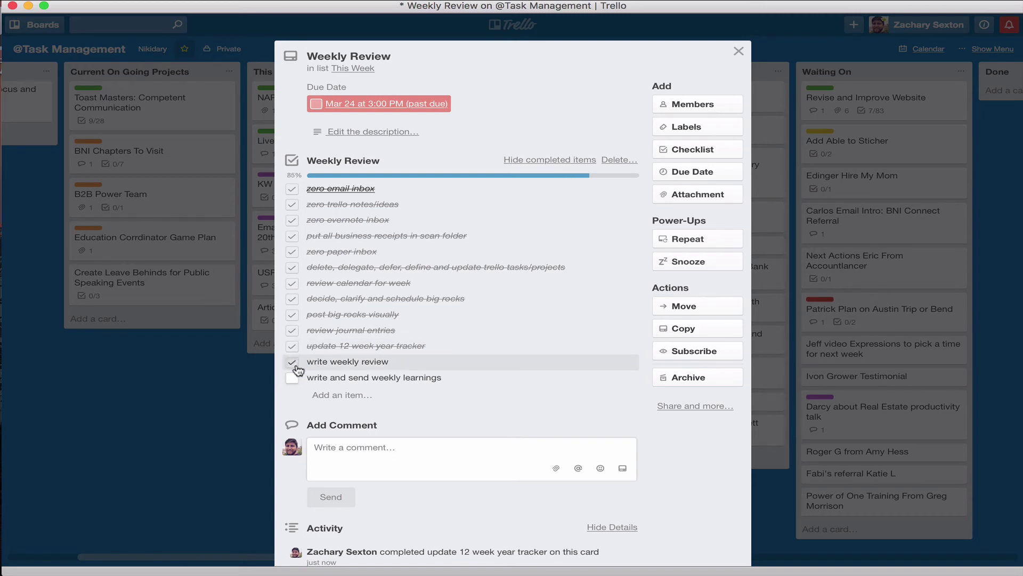
click(294, 363)
click(293, 379)
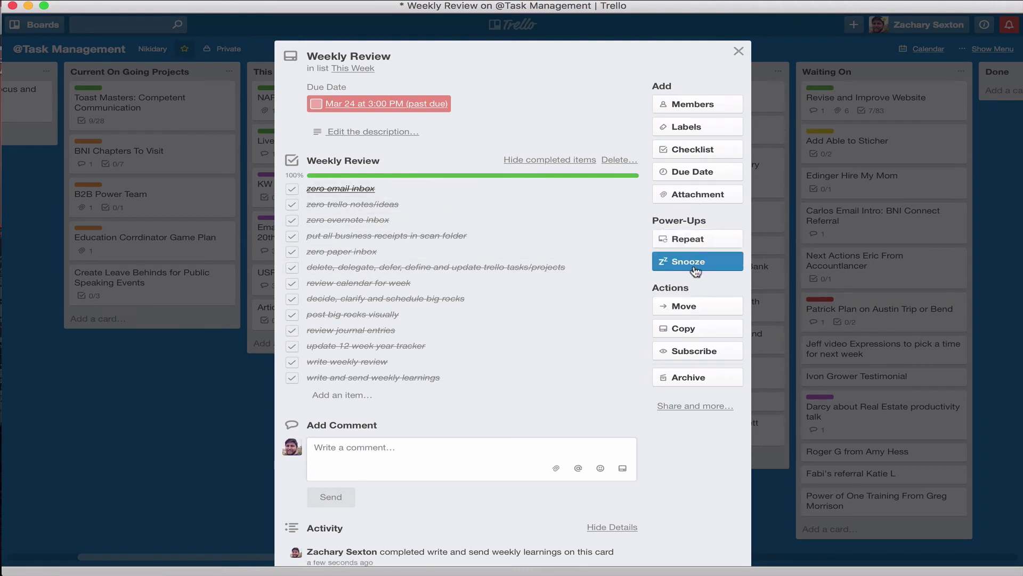
click(737, 52)
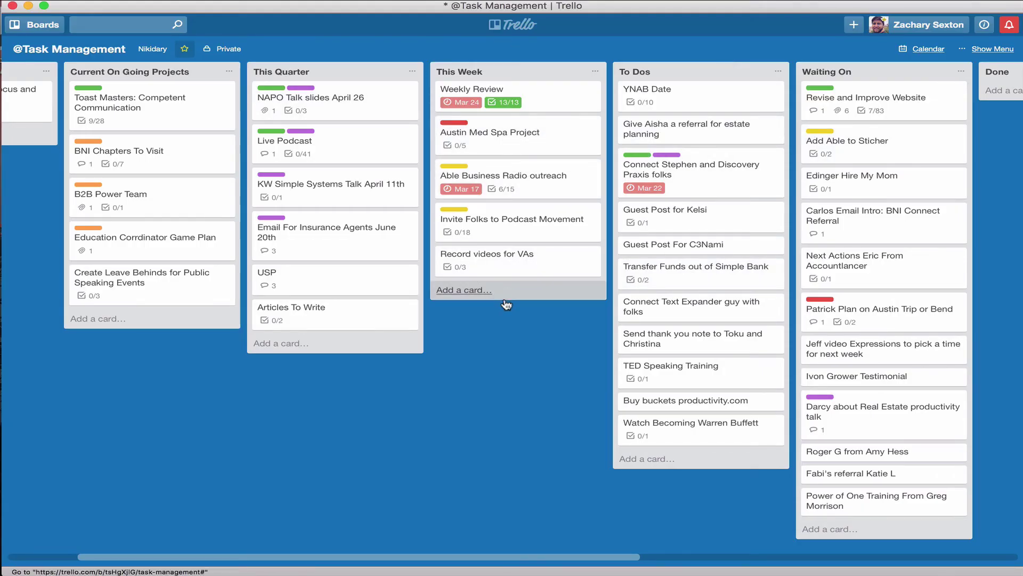
Step: Snooze the "Buy buckets productivity.com" card in To Dos until April 8, 2017 at 12:00 PM and close it
scroll(560, 277, right, 3)
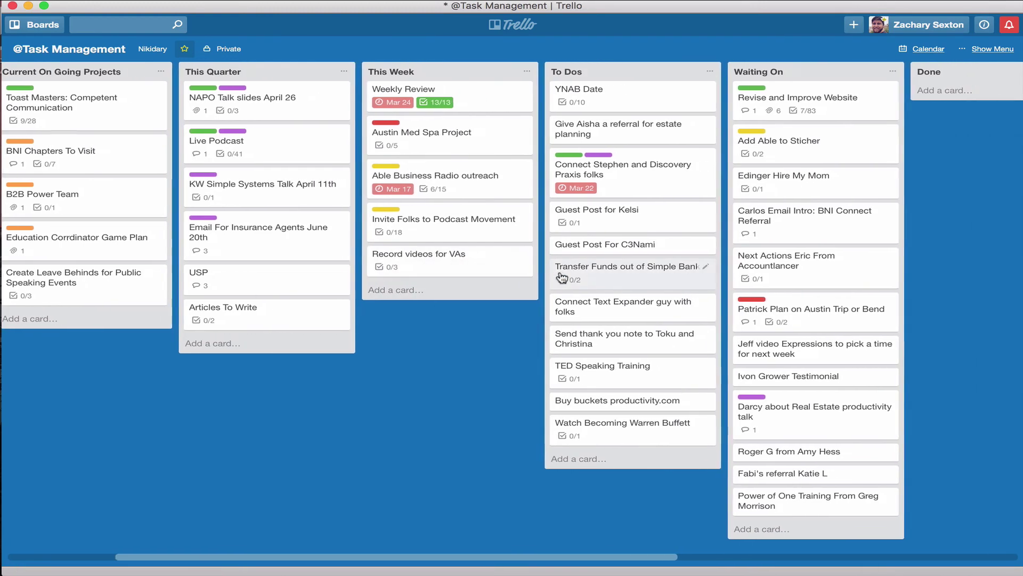
scroll(627, 266, right, 5)
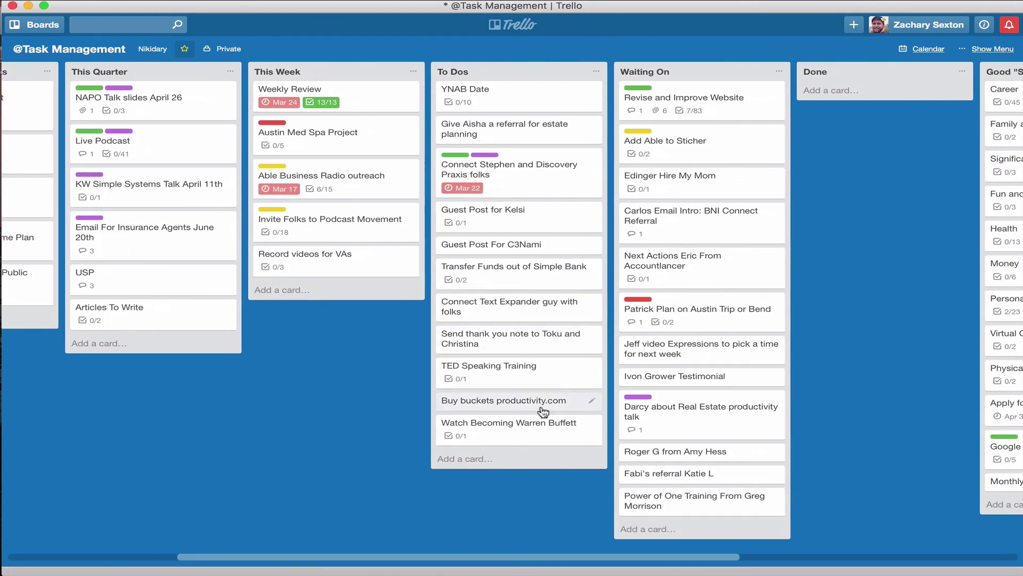
click(543, 406)
click(676, 263)
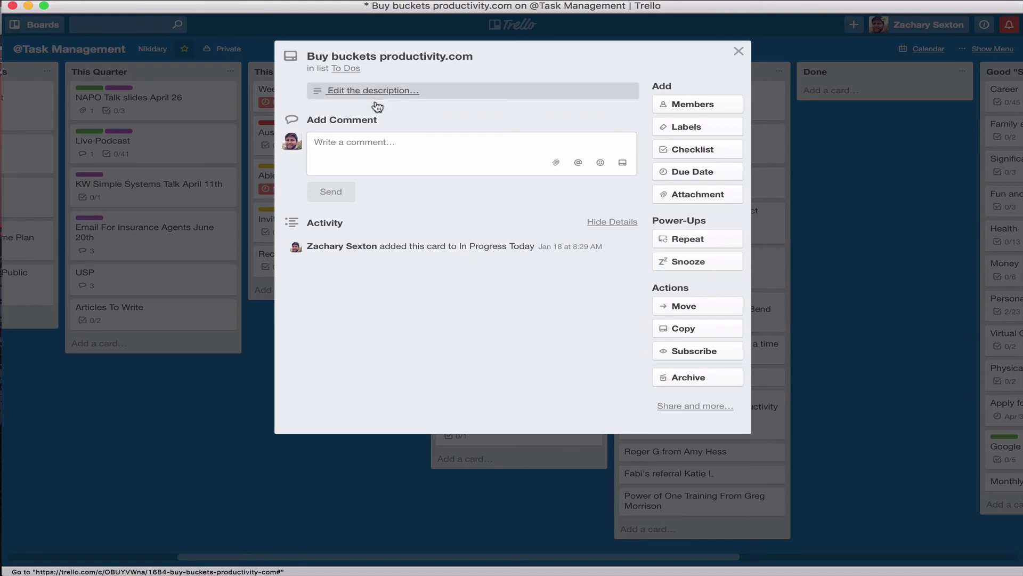
click(699, 265)
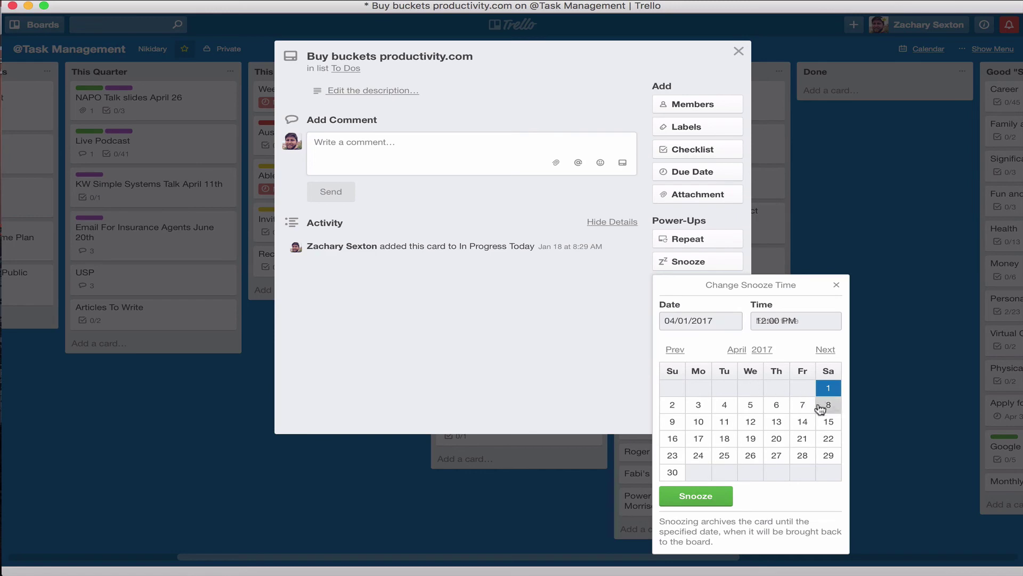
click(826, 405)
click(696, 495)
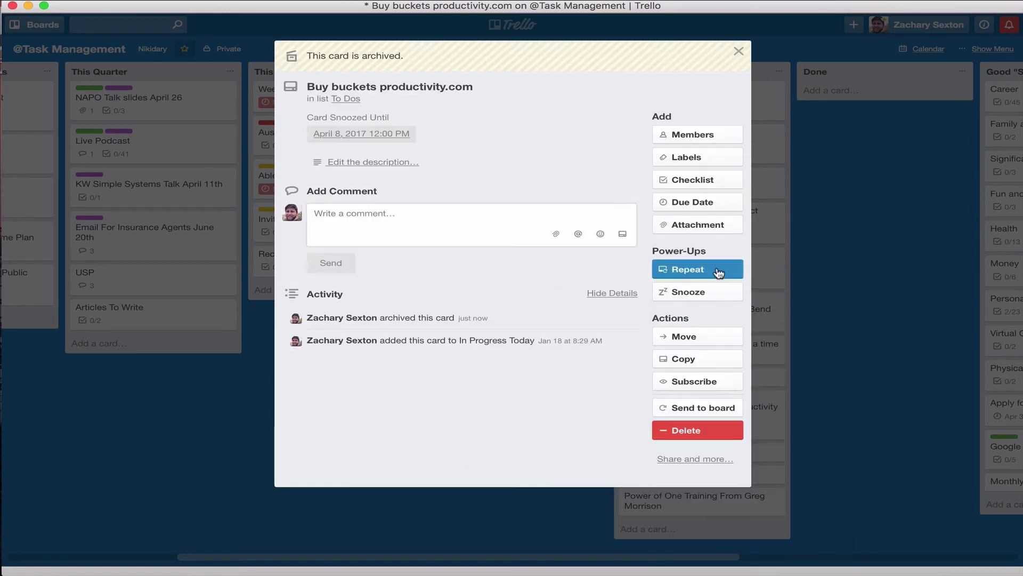
click(738, 54)
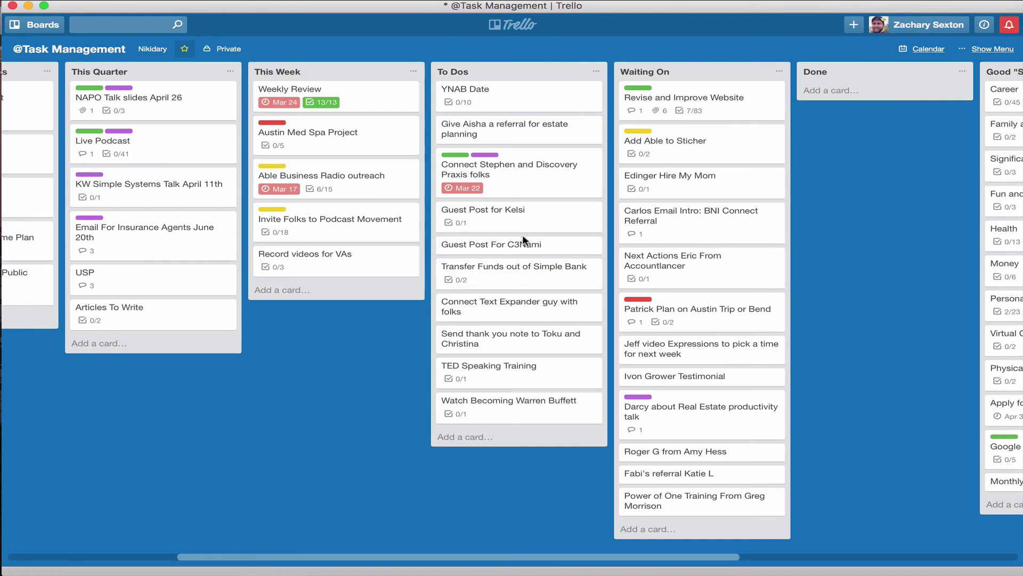
Step: Move the "Guest Post For C3Nami" card from To Dos to the end of the This Week list
scroll(522, 243, right, 1)
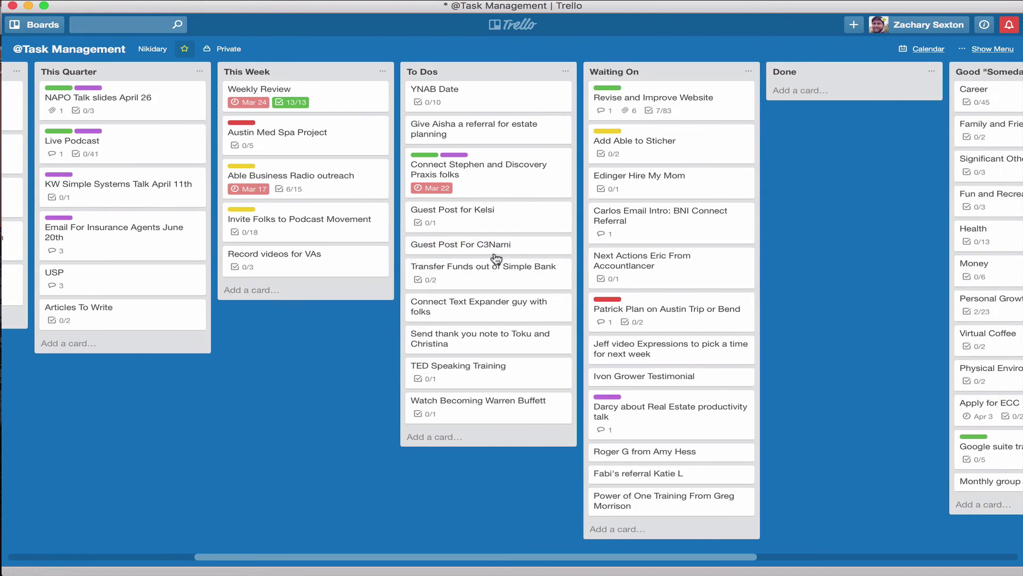
drag(480, 258, 320, 290)
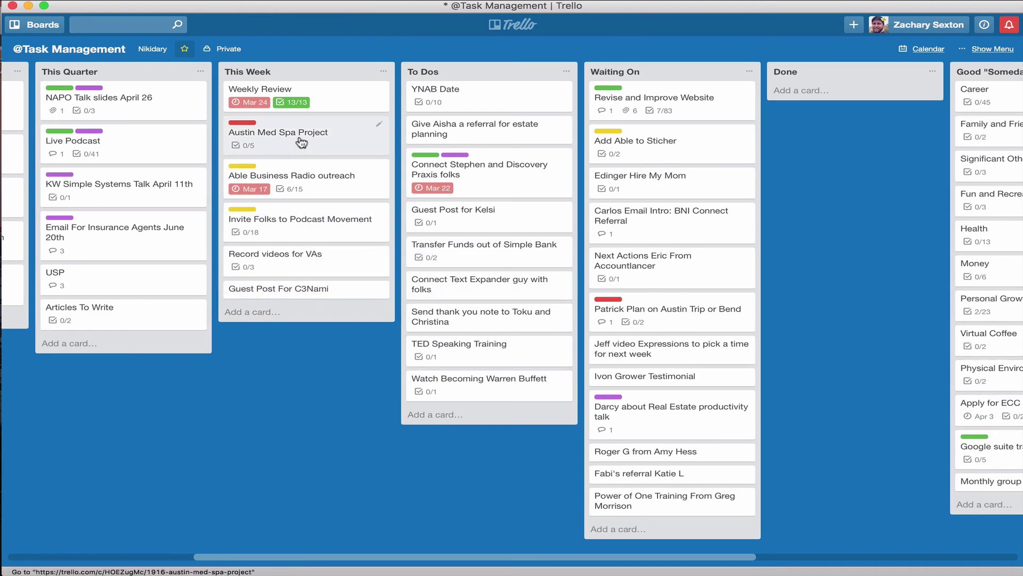
Step: Look over the board's lists from Done to Party People and view the Toast Masters: Competent Communication card
scroll(719, 176, right, 5)
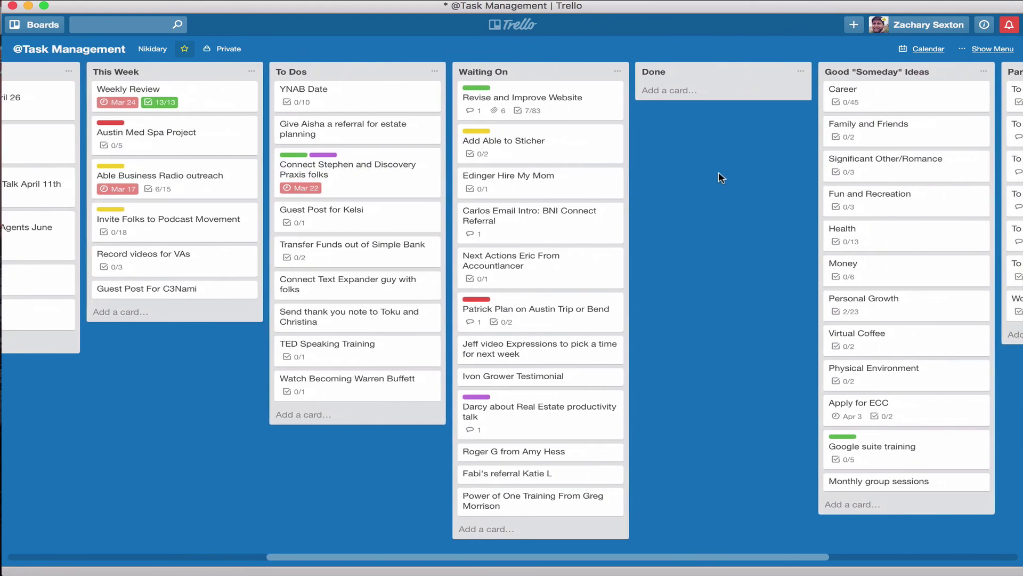
scroll(599, 181, right, 10)
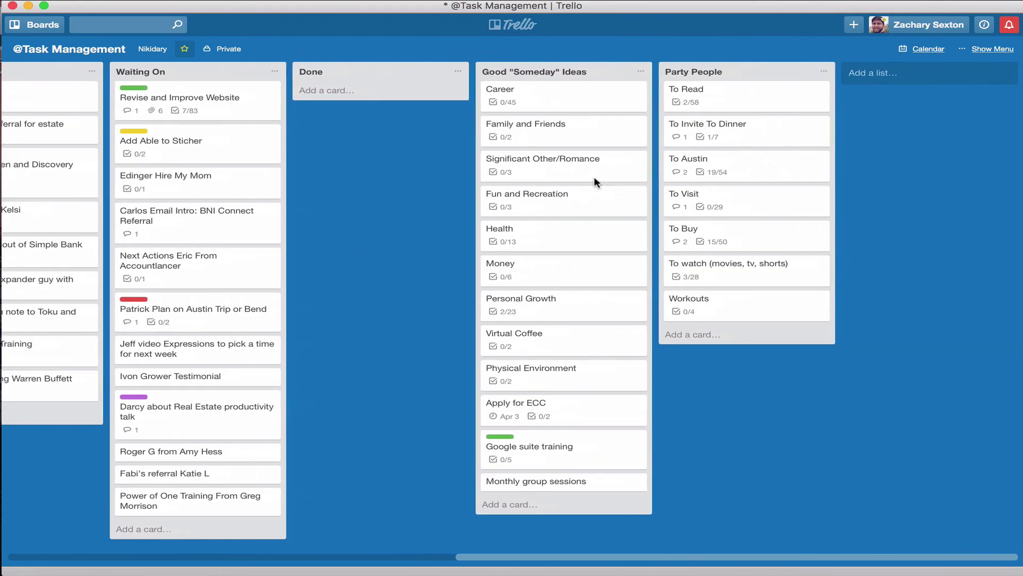
scroll(434, 176, left, 20)
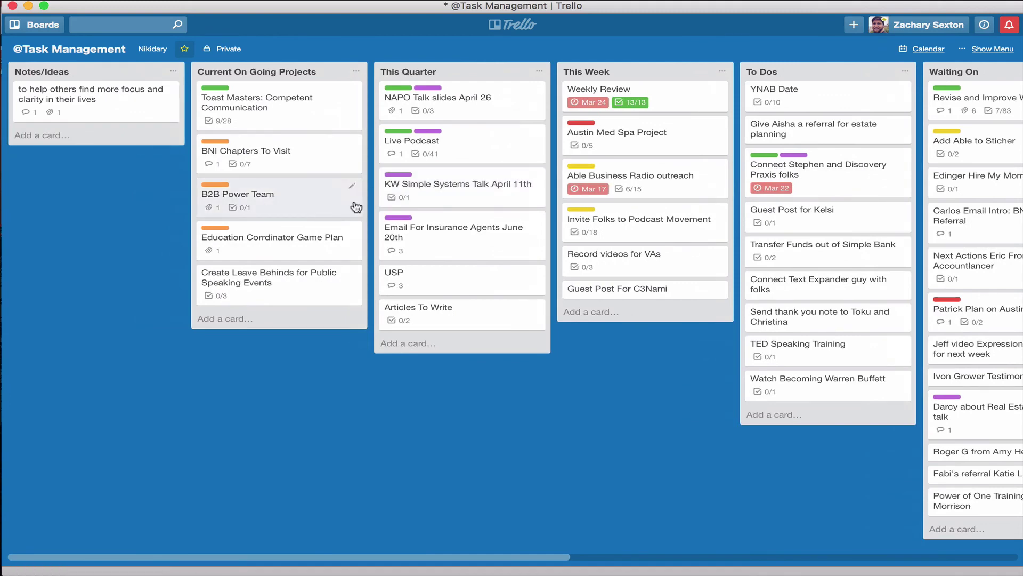
click(295, 113)
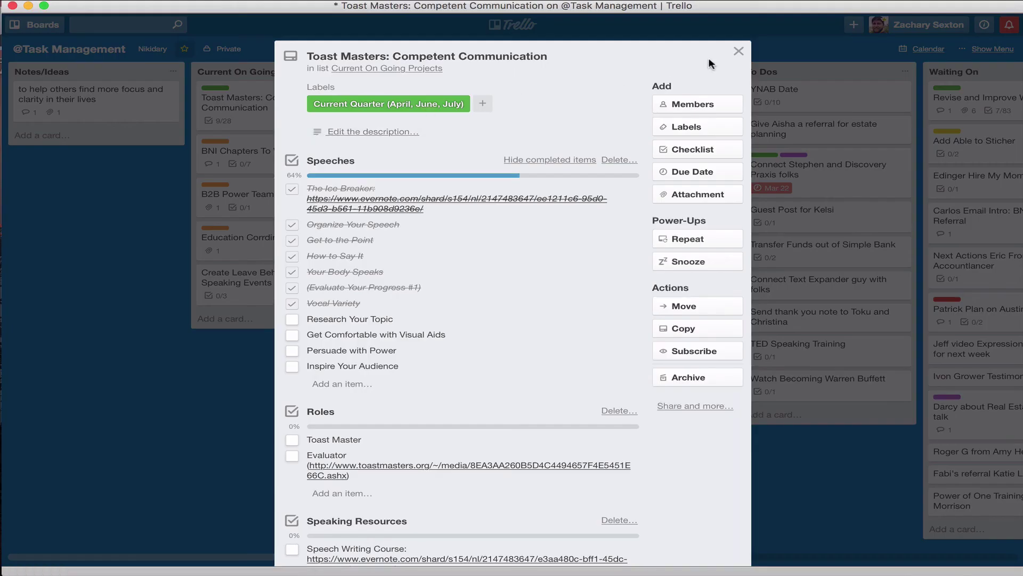
click(739, 52)
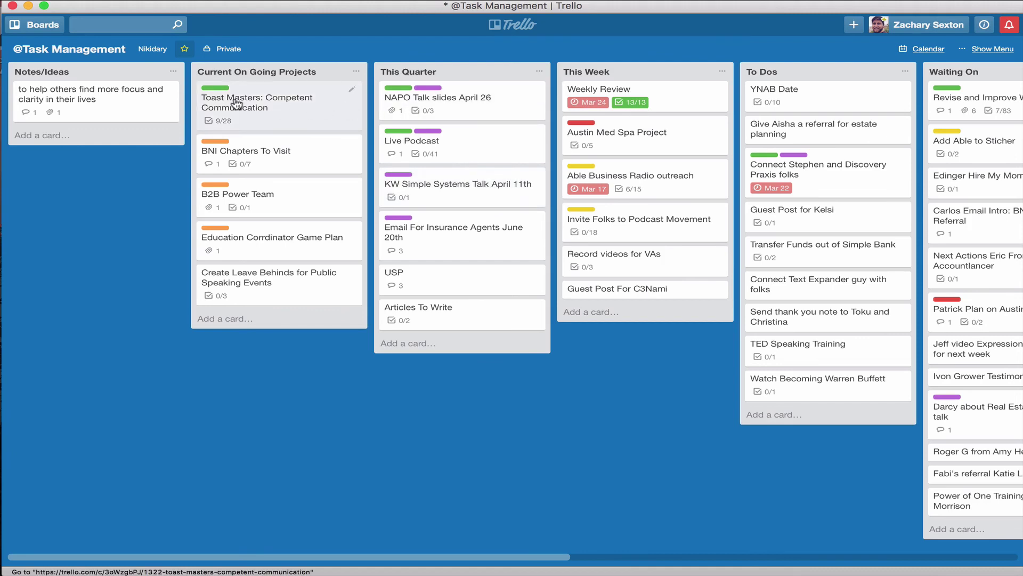
Step: Enable color blind friendly mode for labels from the Austin Med Spa Project card and close the card
scroll(472, 126, right, 5)
scroll(541, 140, right, 5)
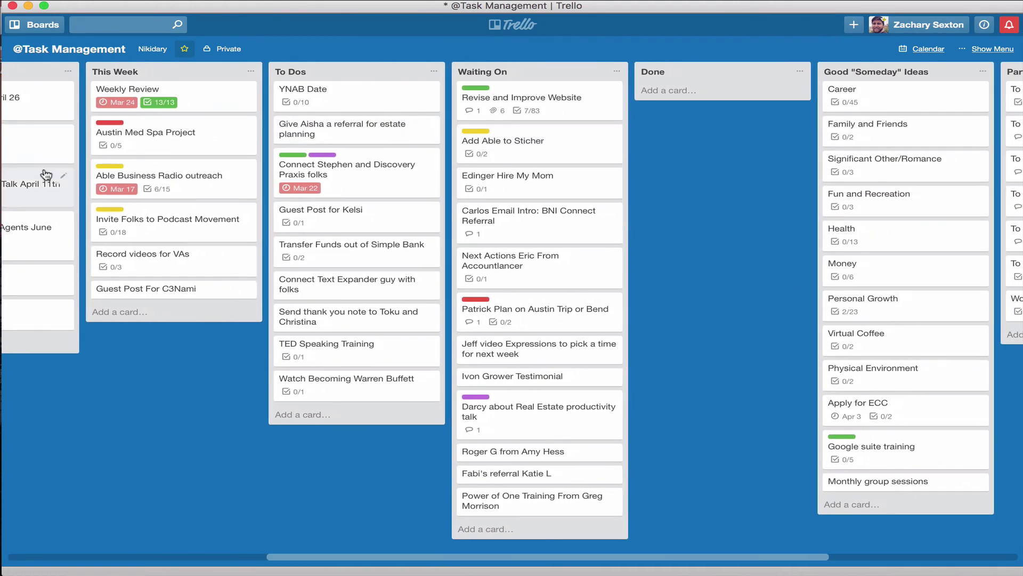
click(180, 137)
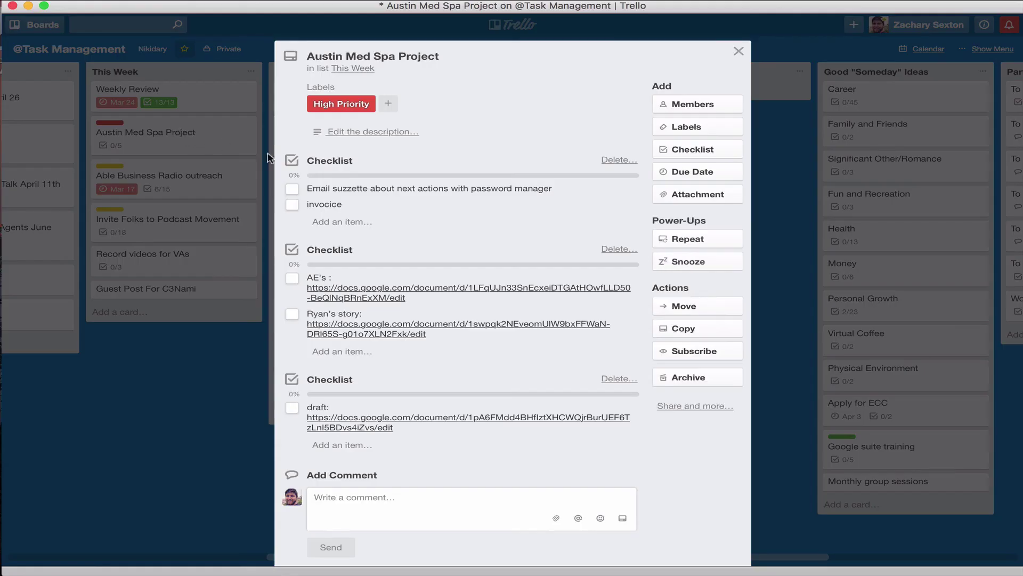
click(354, 108)
click(358, 399)
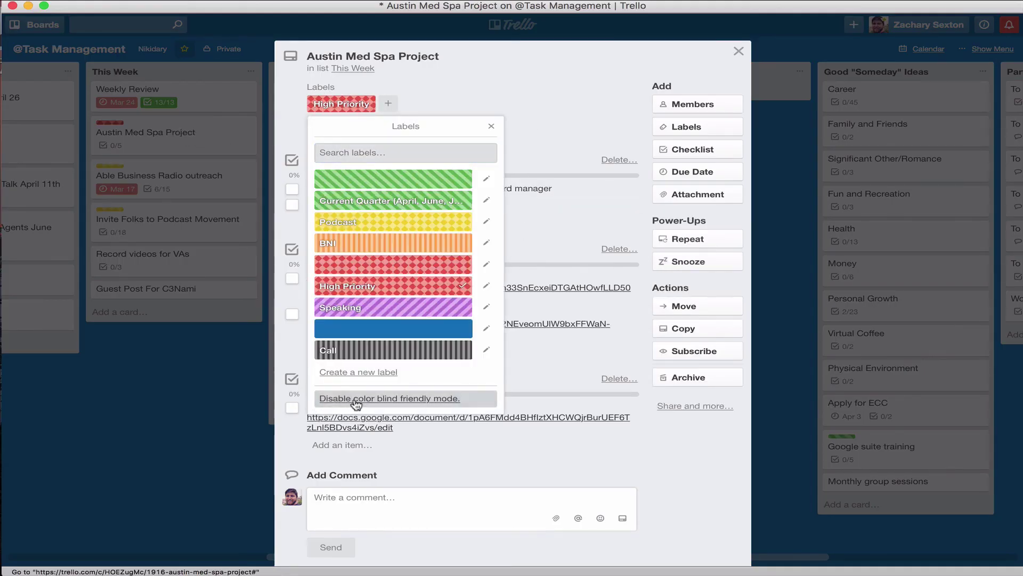
click(528, 121)
click(738, 50)
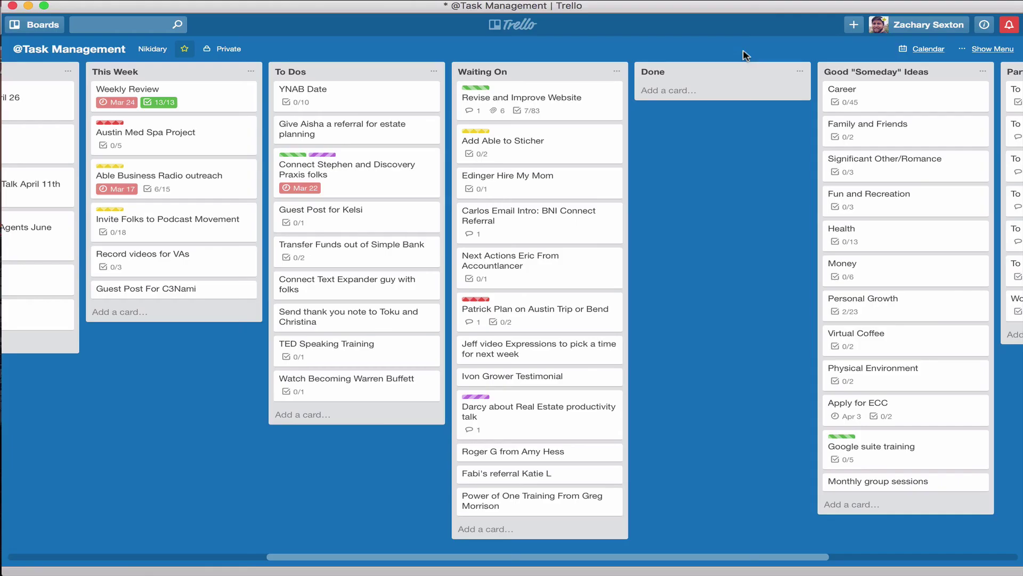
Step: Show the list of Power-Ups available for the board
scroll(430, 224, left, 10)
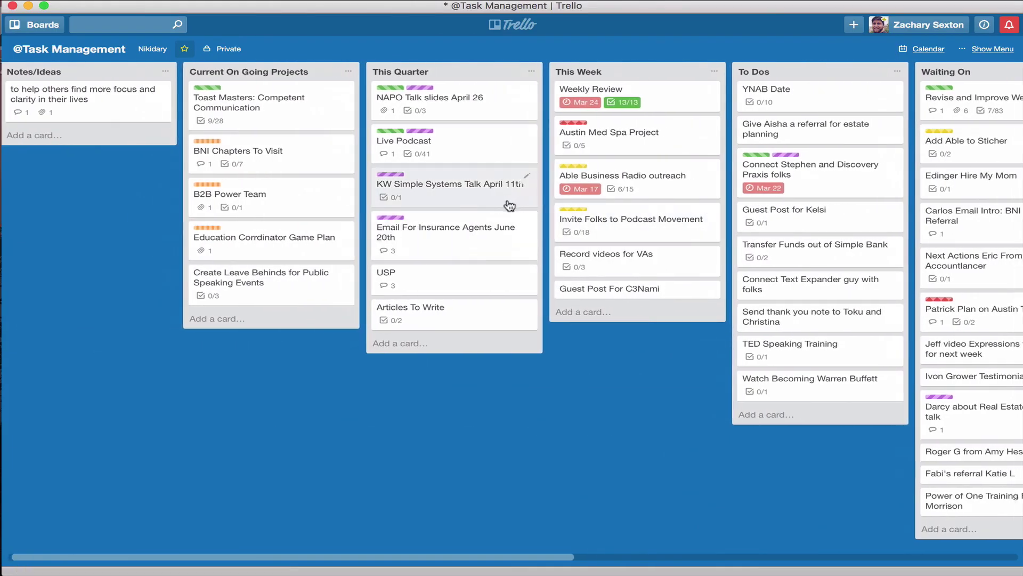
scroll(507, 207, right, 5)
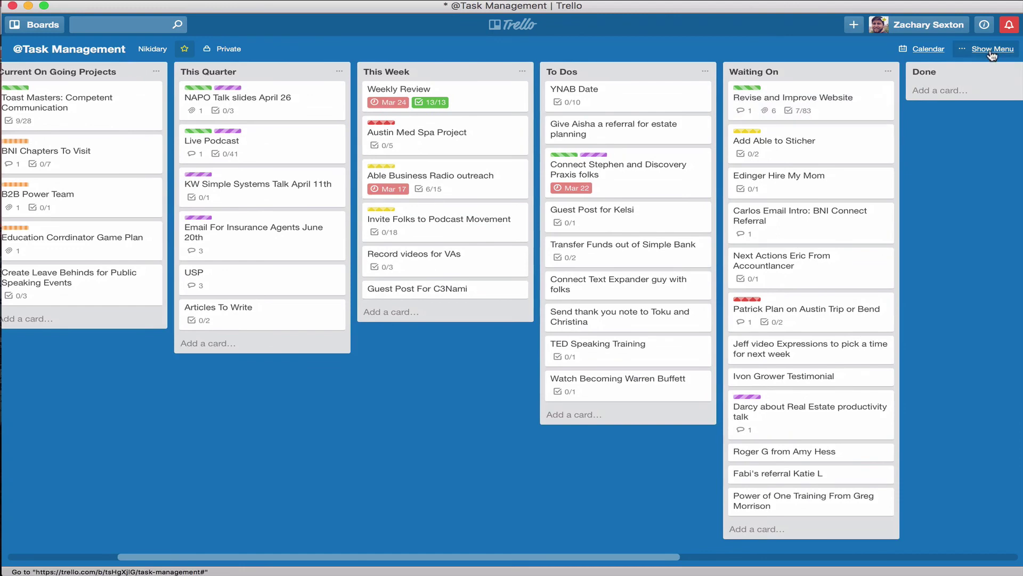
click(993, 49)
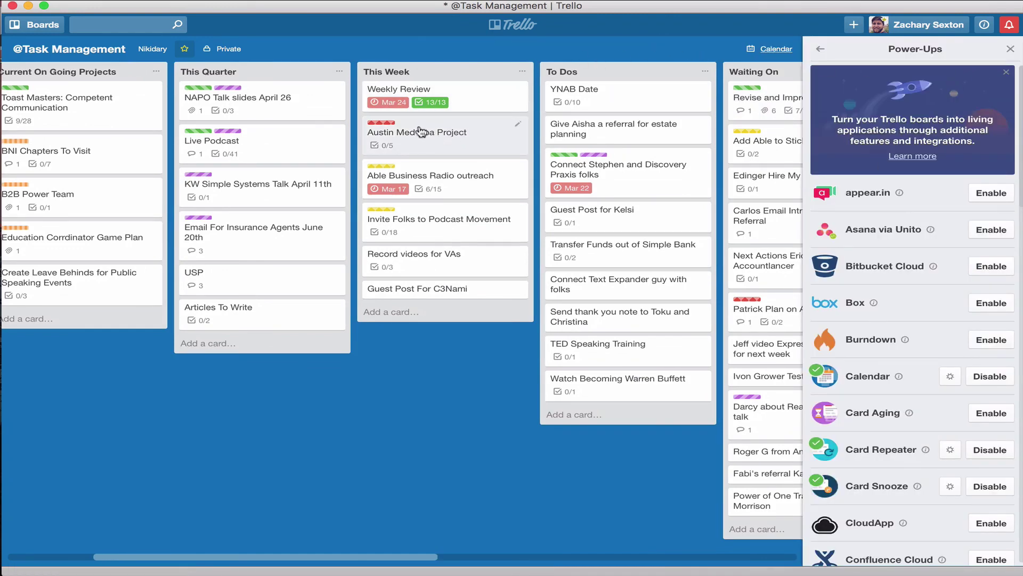
Step: Check the labels on the Live Podcast card, close it, and bring the Power-Ups list back up
click(200, 136)
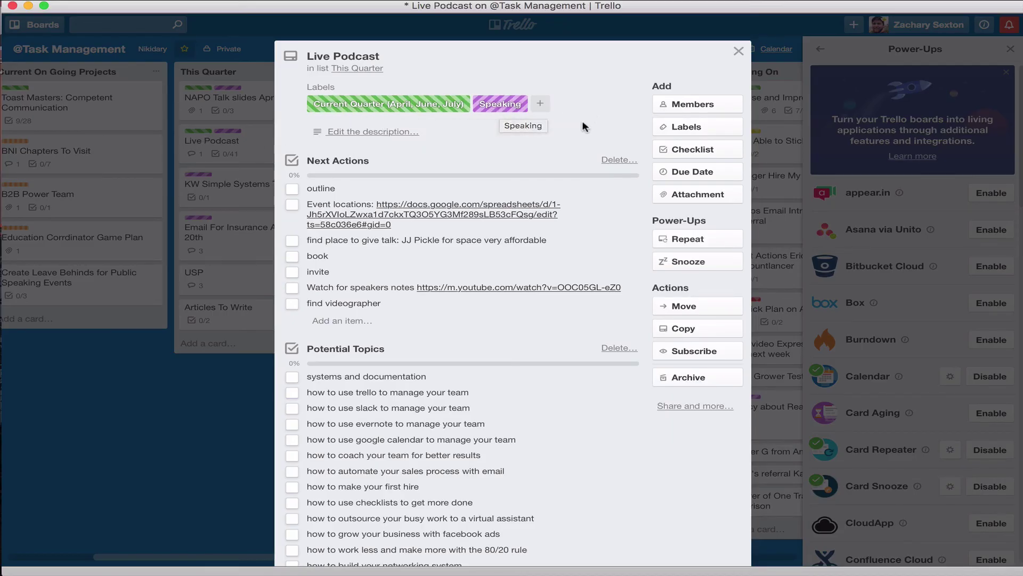
click(739, 51)
click(1010, 48)
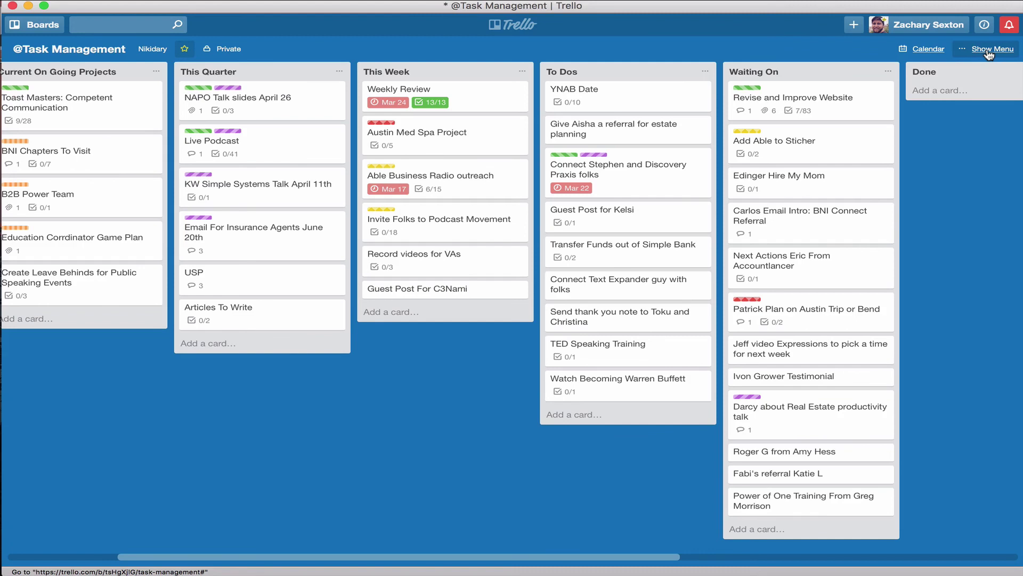
click(990, 49)
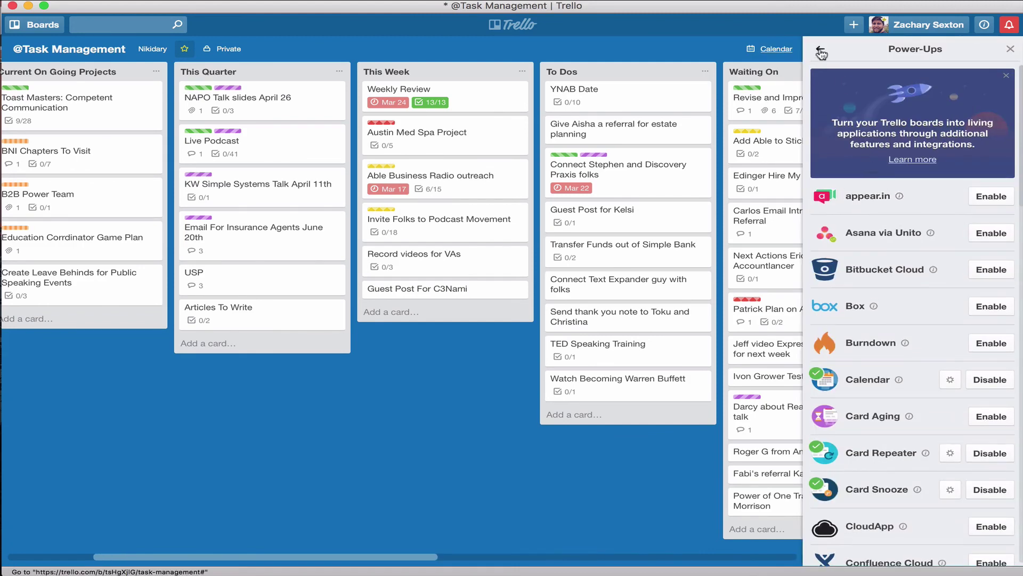
Step: Leave the Power-Ups list and filter the board's cards by the Podcast label
click(821, 50)
click(857, 166)
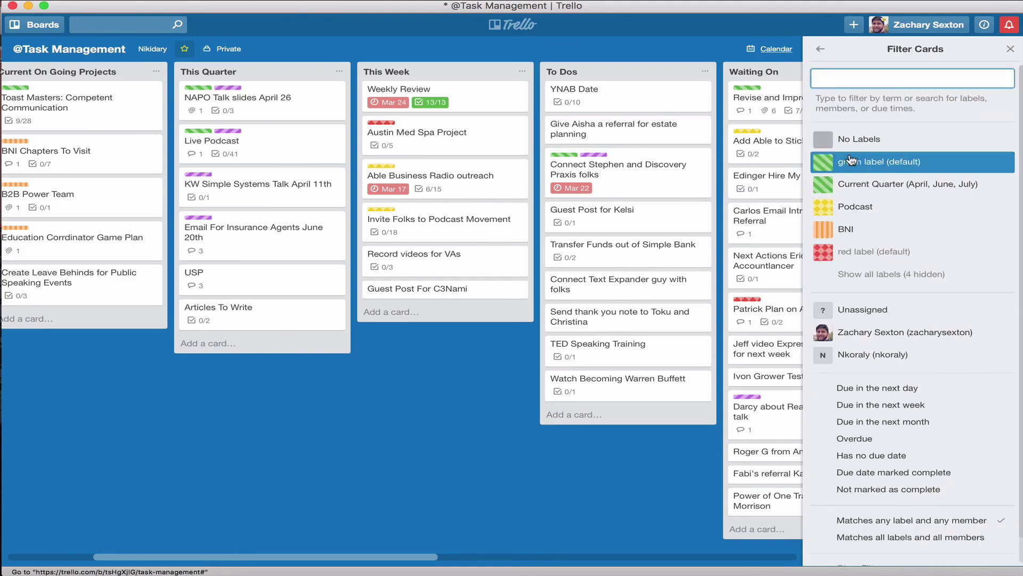
click(865, 207)
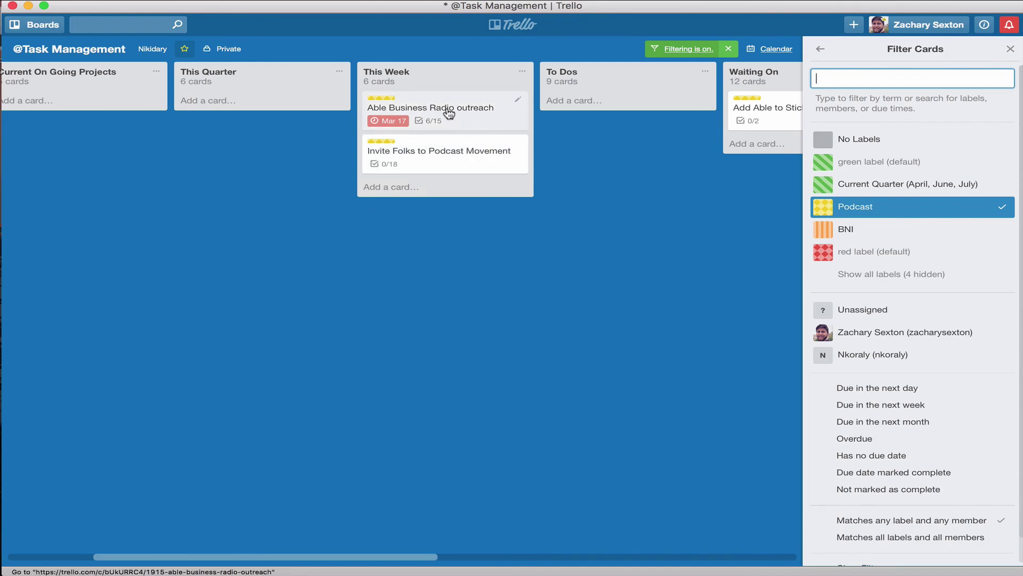
Step: Look over the Podcast-labelled cards across the board's lists and clear the card filter
scroll(549, 173, right, 3)
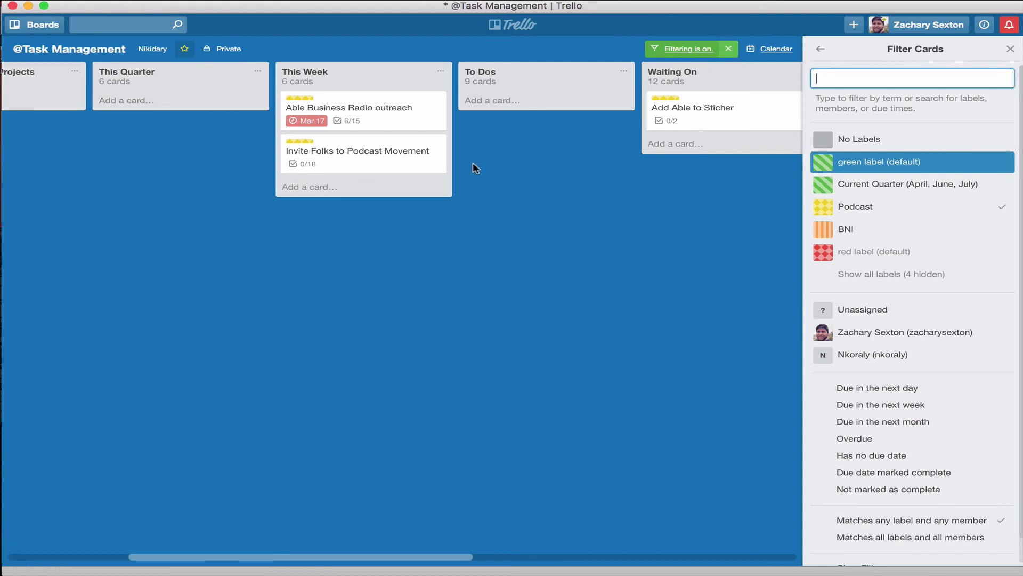
scroll(477, 165, left, 5)
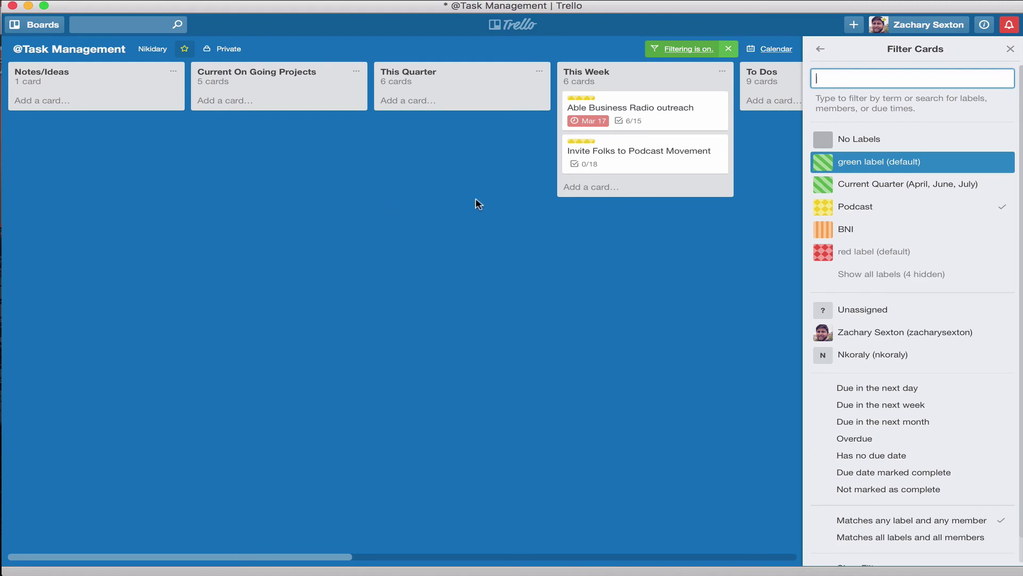
scroll(564, 201, right, 10)
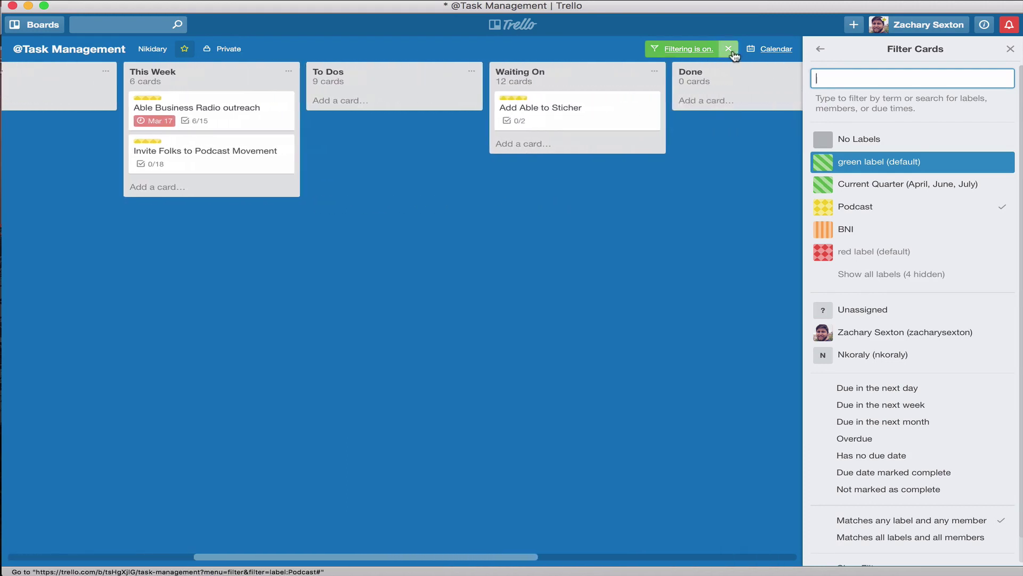
click(734, 51)
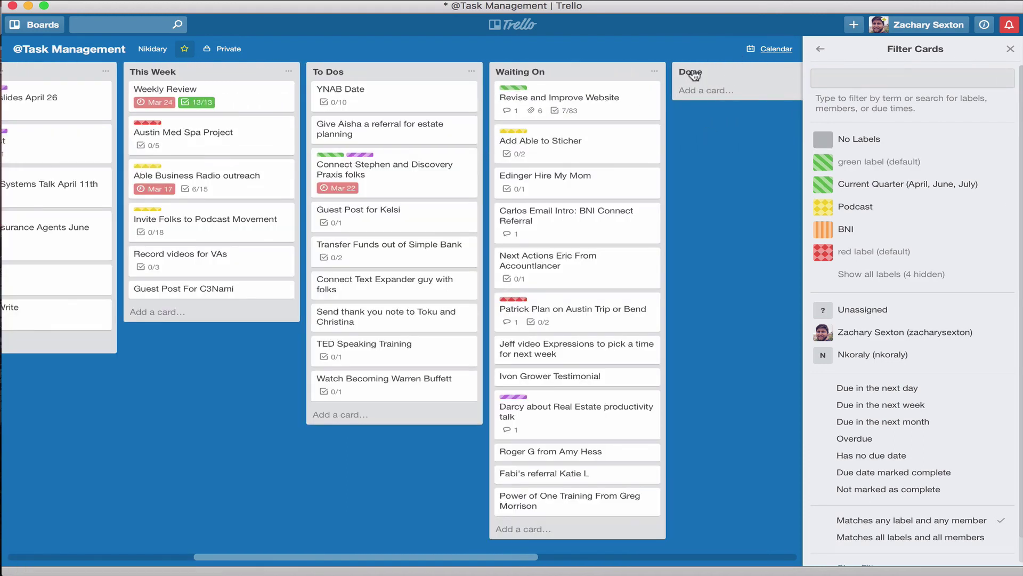